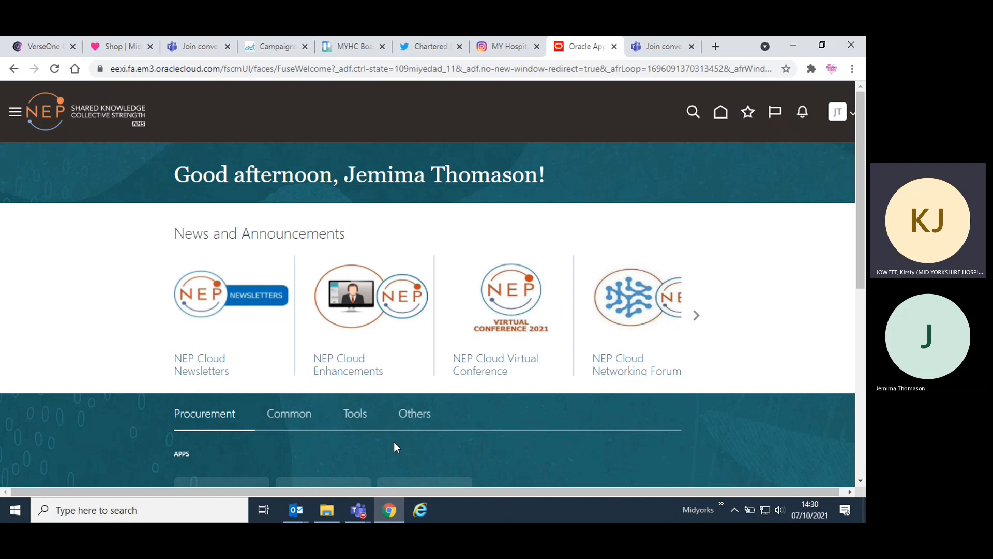
- Open Purchase Requisitions from the Procurement apps and start a request for a noncatalog item
{"action": "scroll", "coordinate": [394, 446], "scroll_direction": "down", "scroll_amount": 1}
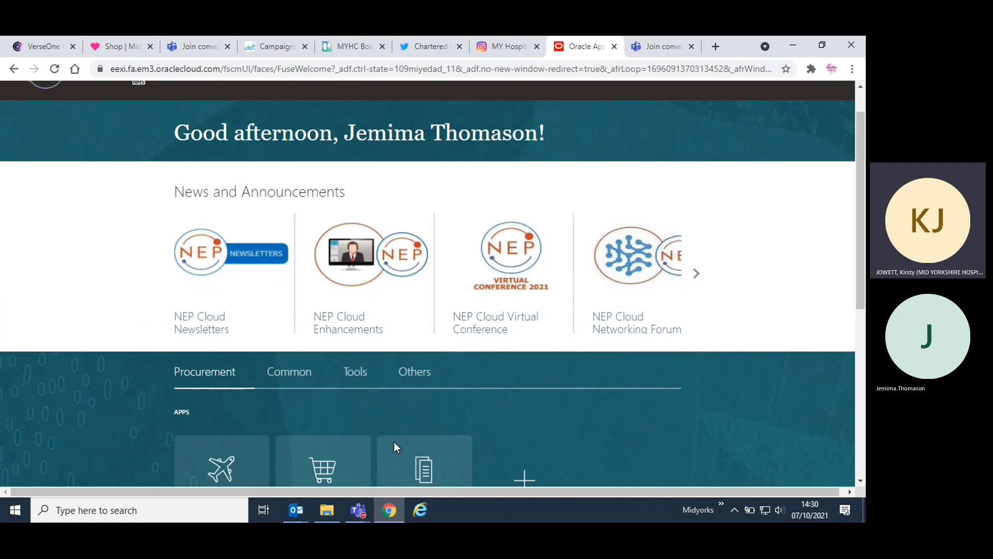
{"action": "scroll", "coordinate": [393, 441], "scroll_direction": "down", "scroll_amount": 4}
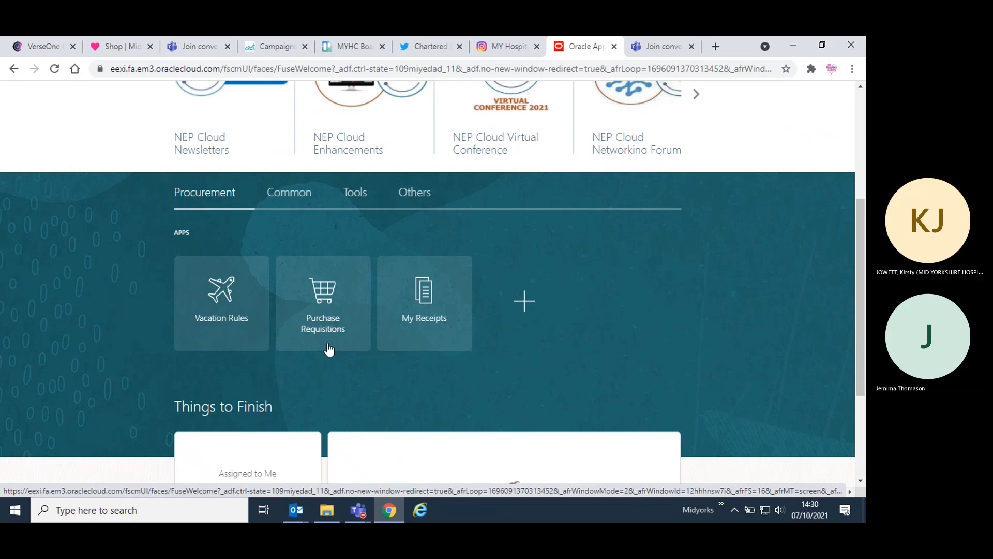
{"action": "left_click", "coordinate": [326, 328]}
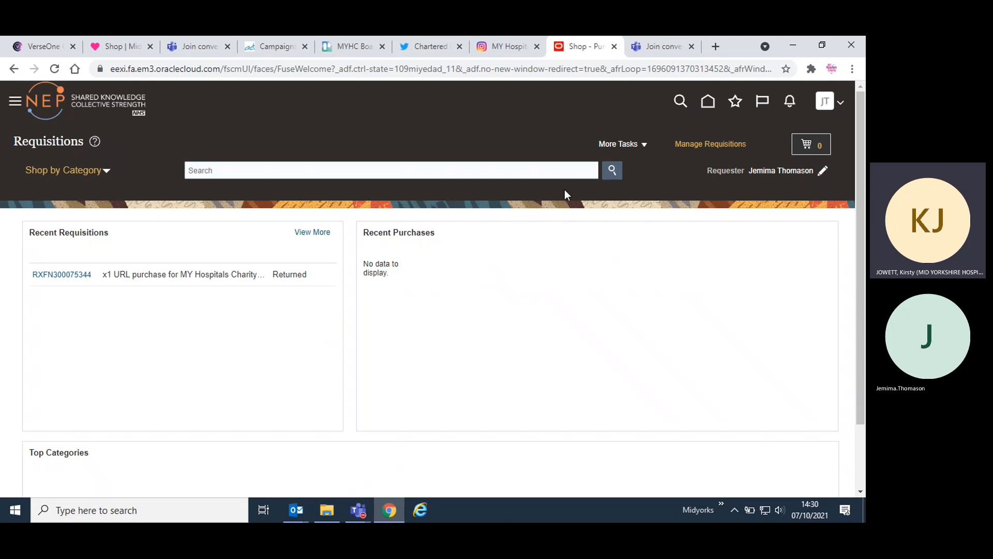
{"action": "left_click", "coordinate": [644, 145]}
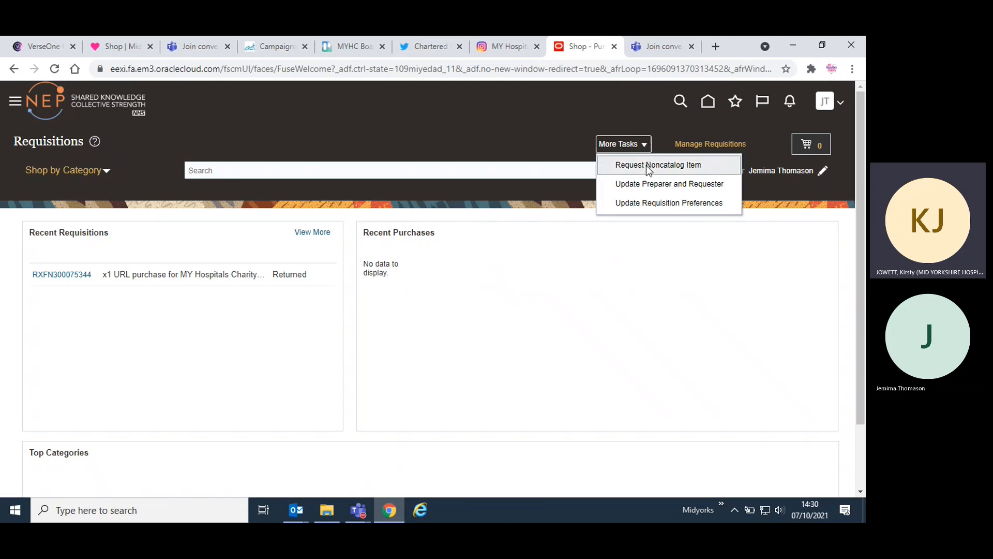
{"action": "left_click", "coordinate": [649, 169]}
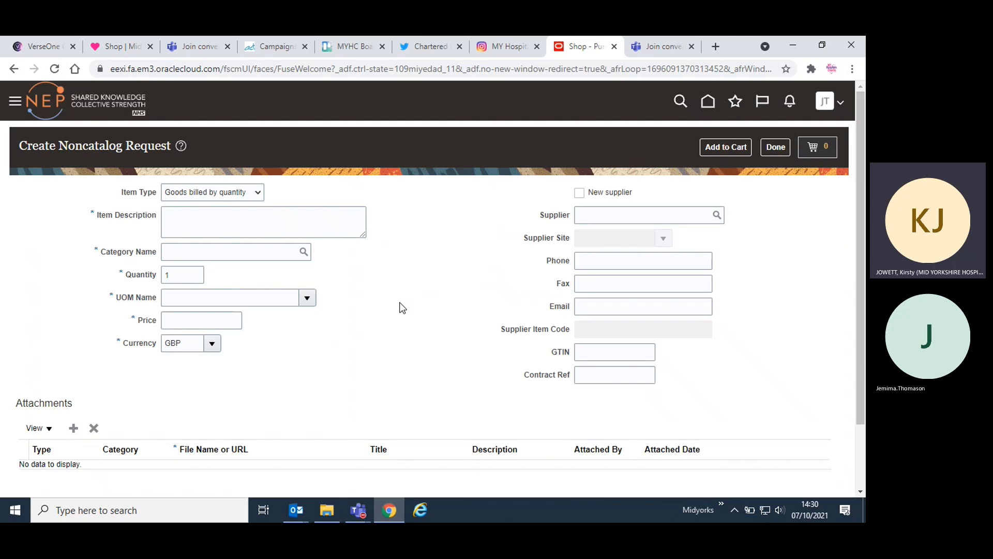
- Open the CFA0109 - PGH Garden Plaque document from the PGH garden info folder and move its window so the request form's fields show
{"action": "left_click", "coordinate": [298, 217]}
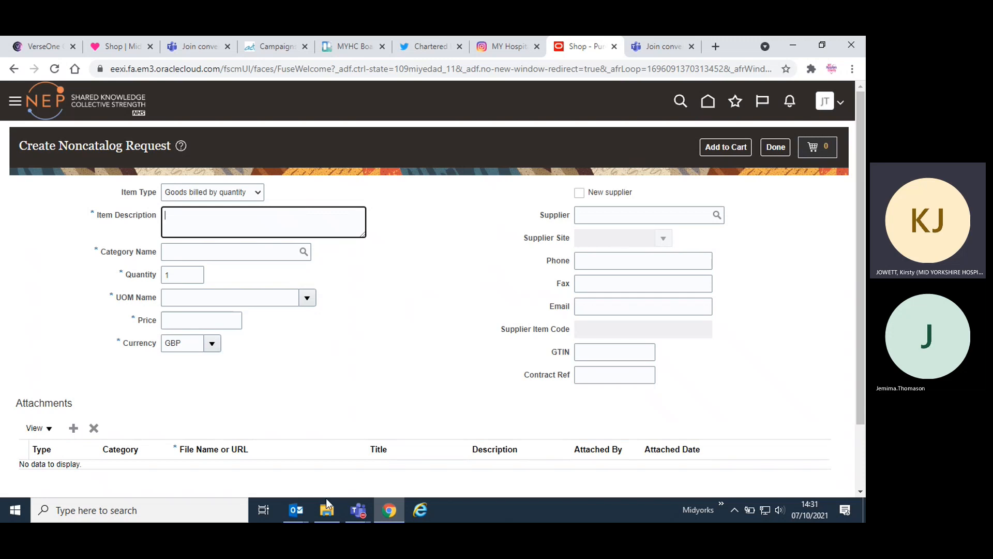
{"action": "mouse_move", "coordinate": [327, 504]}
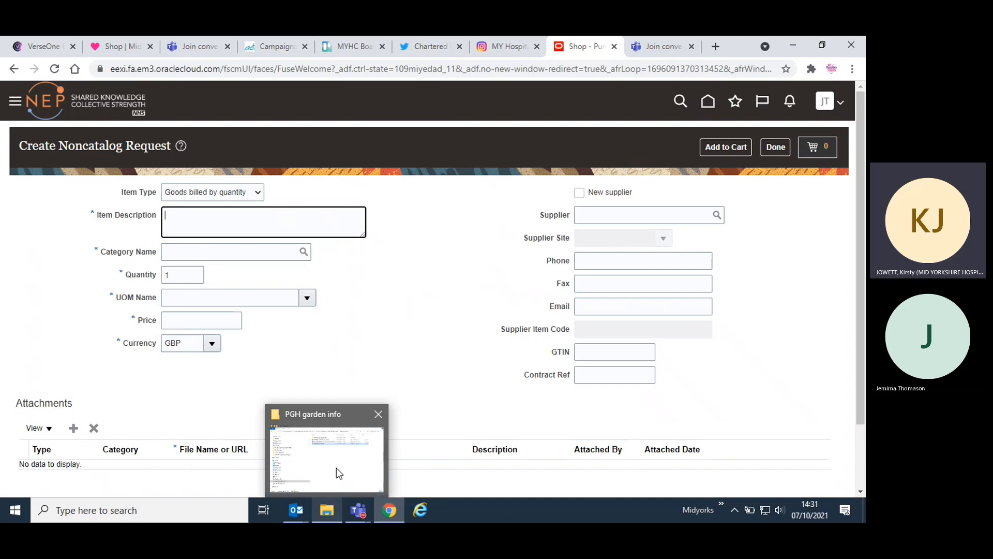
{"action": "left_click", "coordinate": [339, 472]}
{"action": "left_click", "coordinate": [399, 144]}
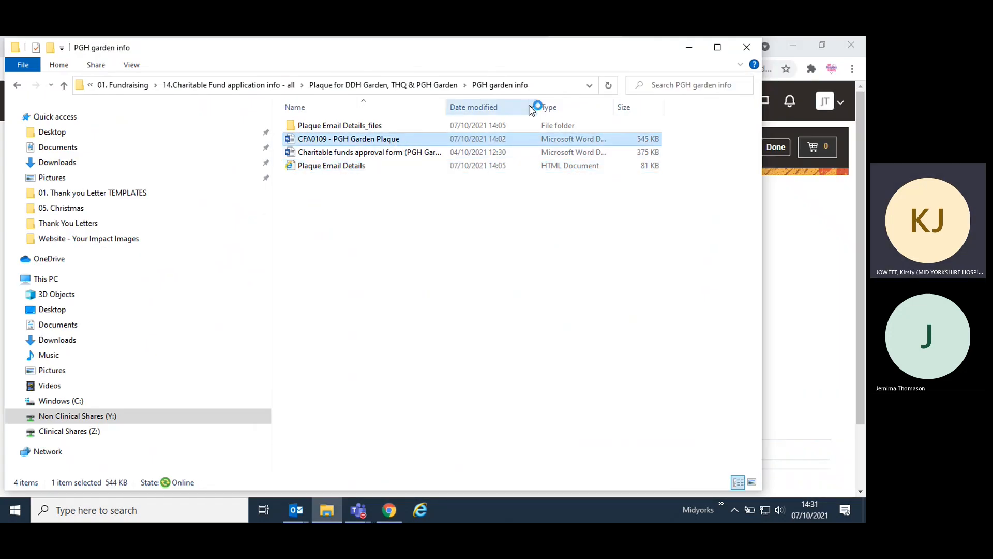
{"action": "left_click", "coordinate": [690, 47]}
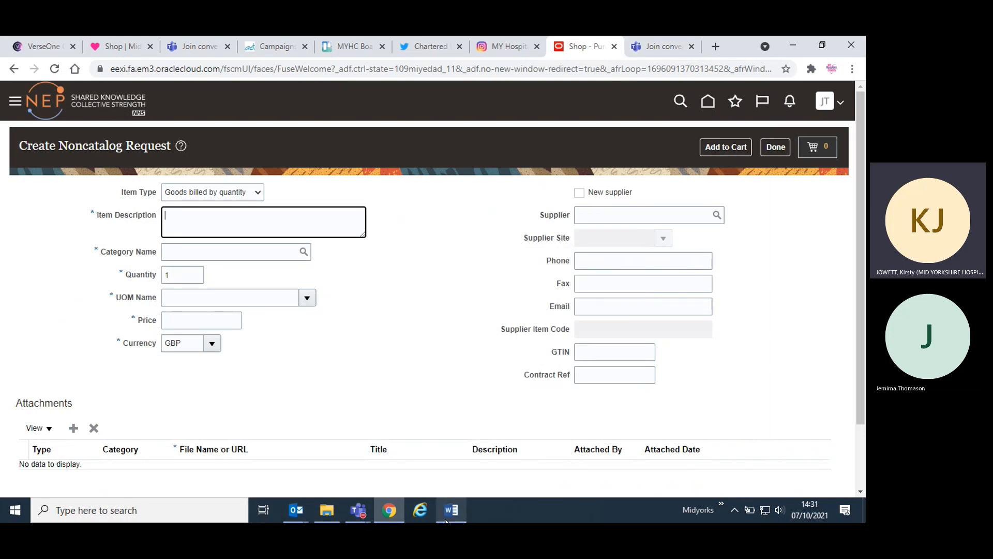
{"action": "left_click", "coordinate": [457, 450]}
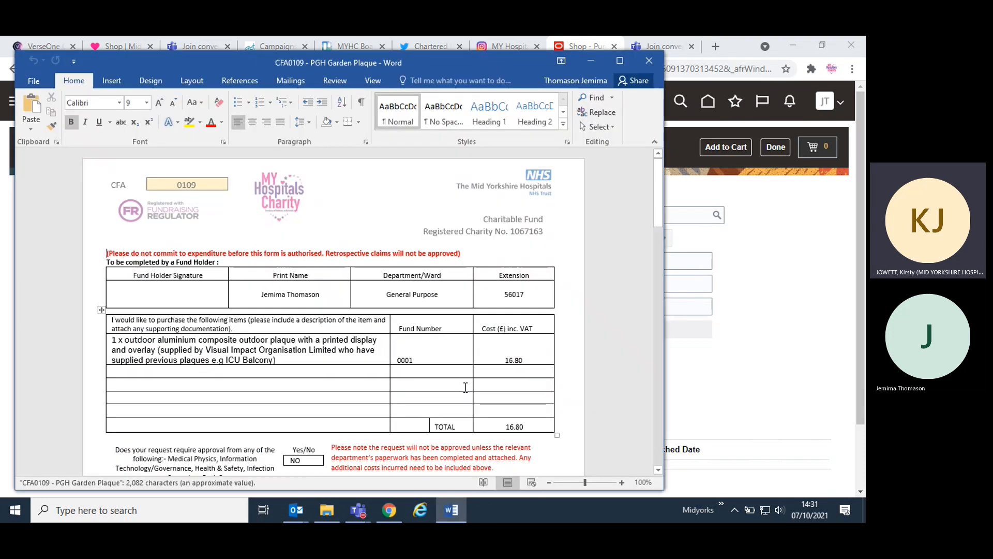
{"action": "left_click_drag", "start_coordinate": [490, 62], "coordinate": [715, 64]}
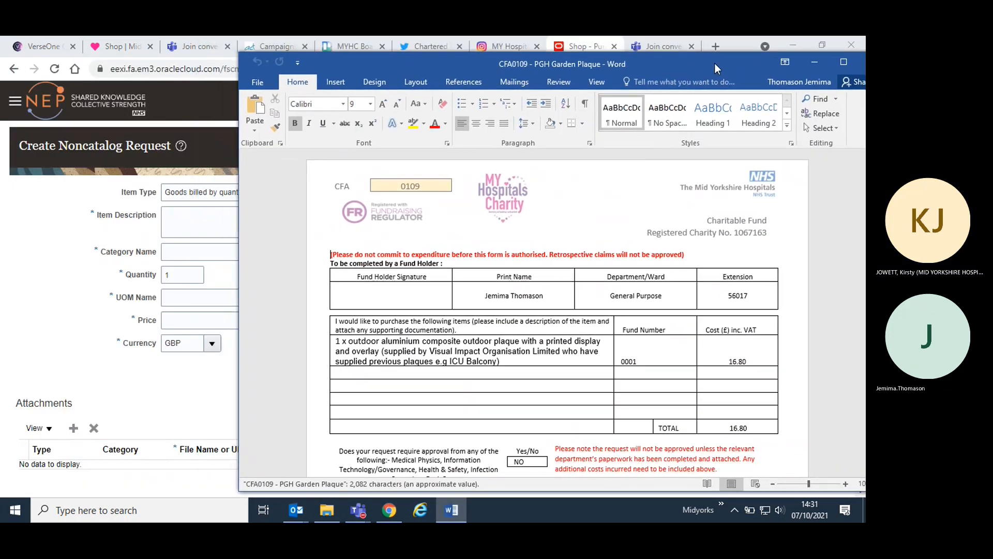
- Copy the Outdoor Plaque for PGH Garden justification text from the Word form into the request's Item Description
{"action": "scroll", "coordinate": [592, 326], "scroll_direction": "down", "scroll_amount": 5}
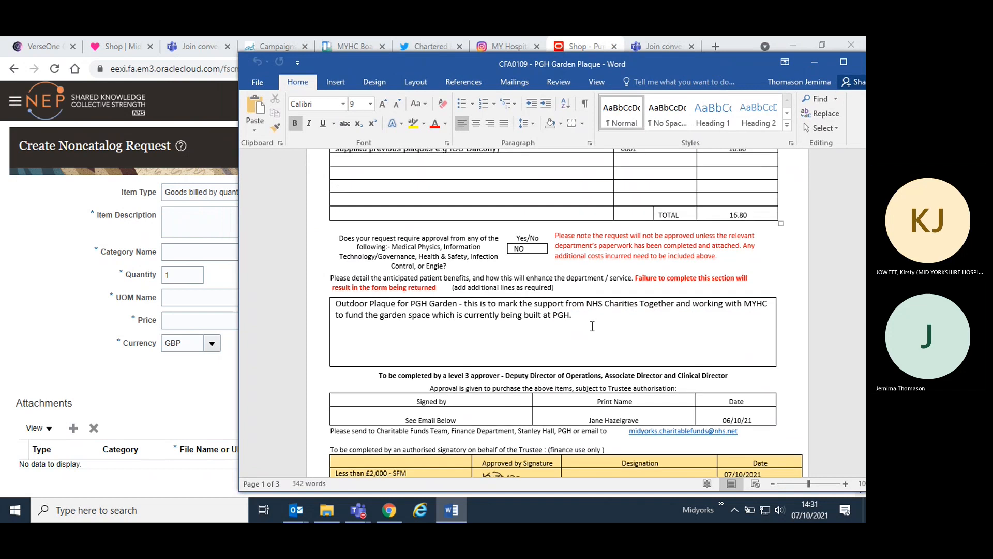
{"action": "left_click_drag", "start_coordinate": [588, 319], "coordinate": [337, 312]}
{"action": "key", "text": "ctrl+c"}
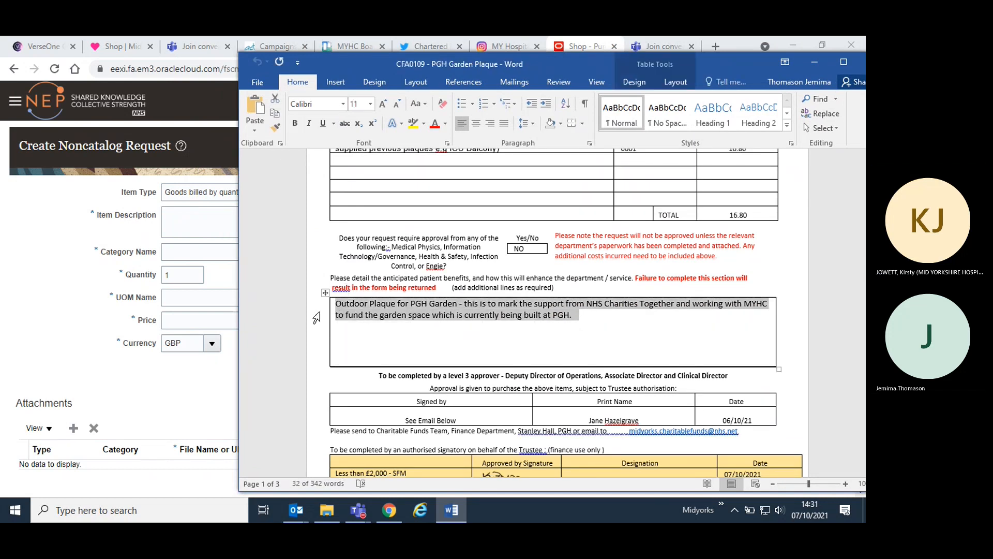
{"action": "left_click", "coordinate": [95, 406]}
{"action": "left_click", "coordinate": [265, 216]}
{"action": "key", "text": "ctrl+v"}
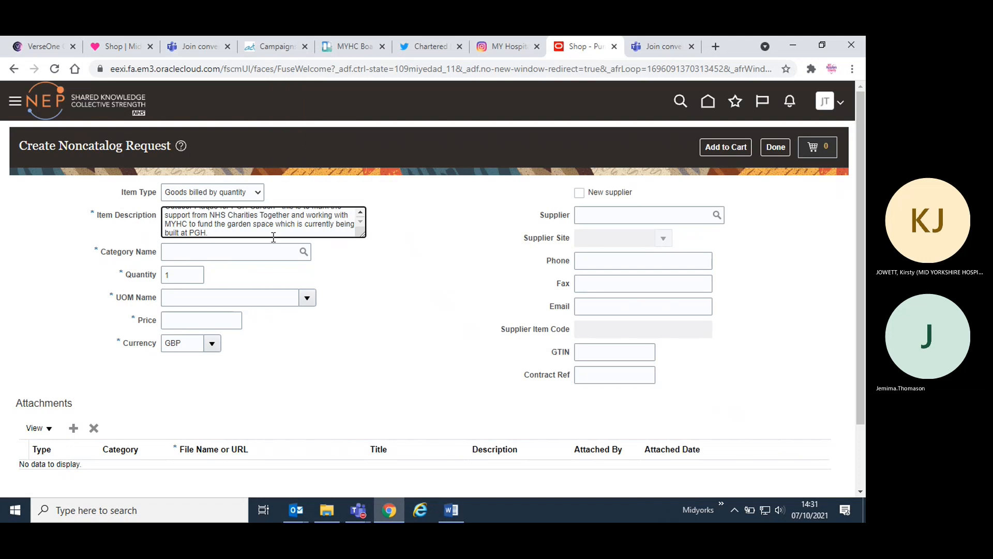
{"action": "left_click", "coordinate": [373, 279]}
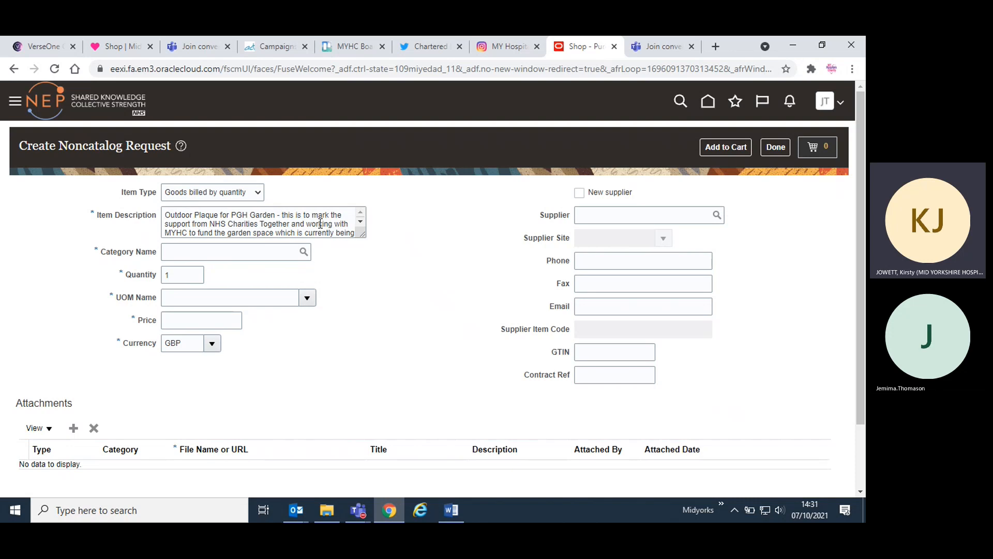
- Add two line breaks after the last sentence of the Item Description
{"action": "scroll", "coordinate": [320, 223], "scroll_direction": "down", "scroll_amount": 1}
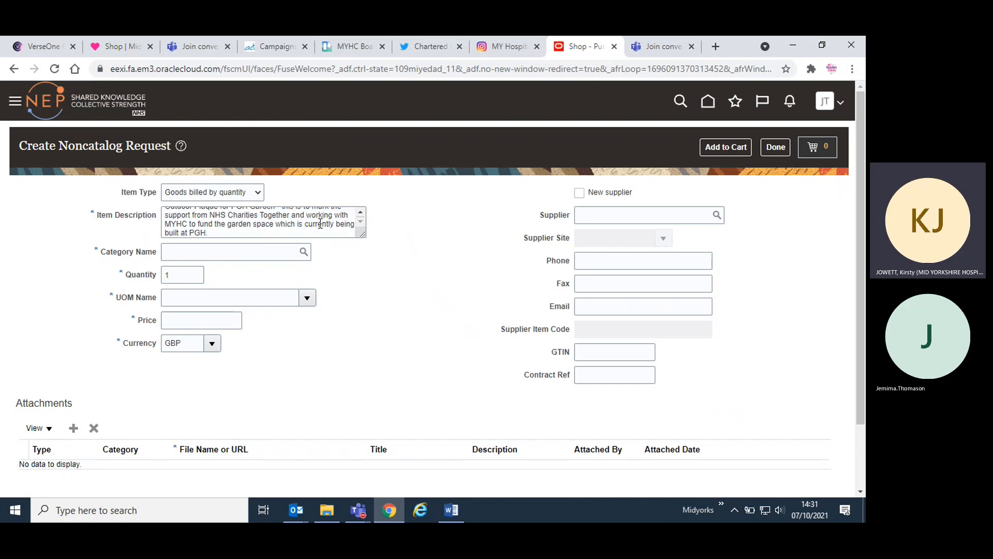
{"action": "left_click", "coordinate": [280, 232]}
{"action": "key", "text": "Return"}
{"action": "key", "text": "Return"}
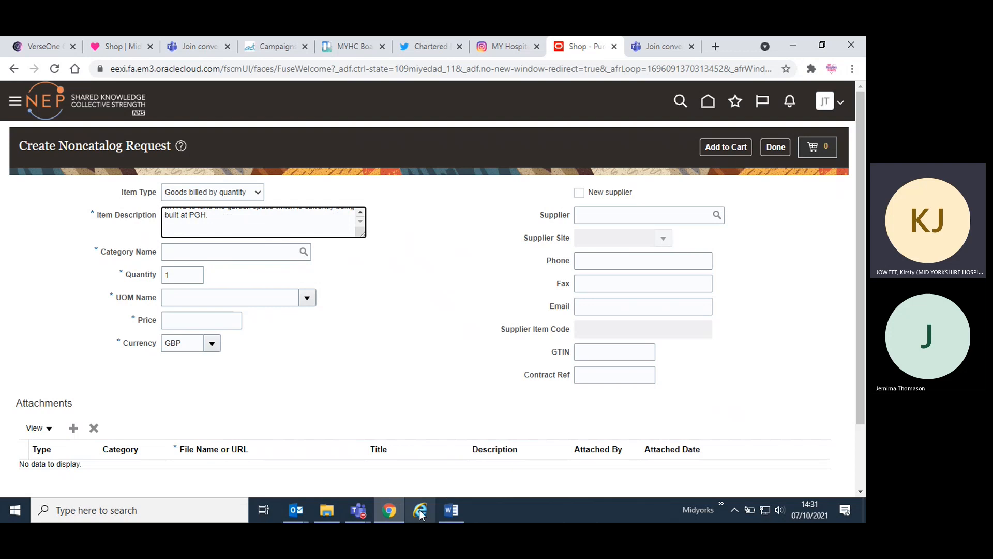
- Switch to Outlook and show the mail inbox with the plaque correspondence
{"action": "left_click", "coordinate": [325, 511]}
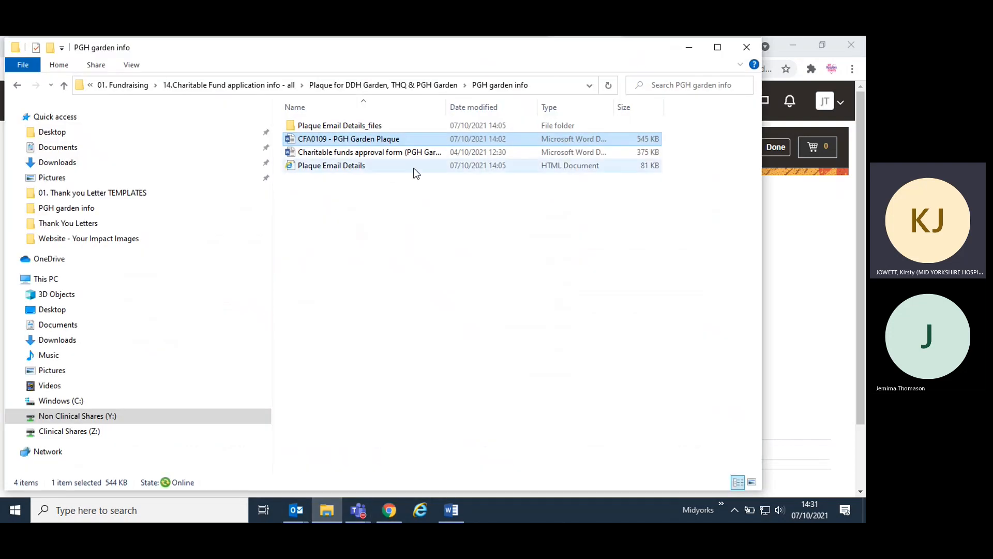
{"action": "left_click", "coordinate": [688, 47]}
{"action": "left_click", "coordinate": [304, 509]}
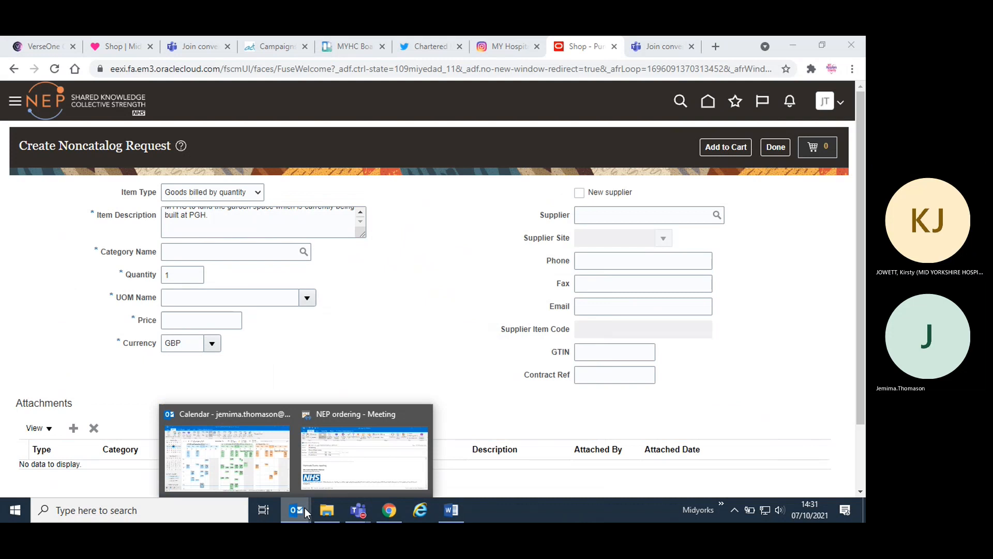
{"action": "left_click", "coordinate": [259, 453]}
{"action": "left_click", "coordinate": [11, 470]}
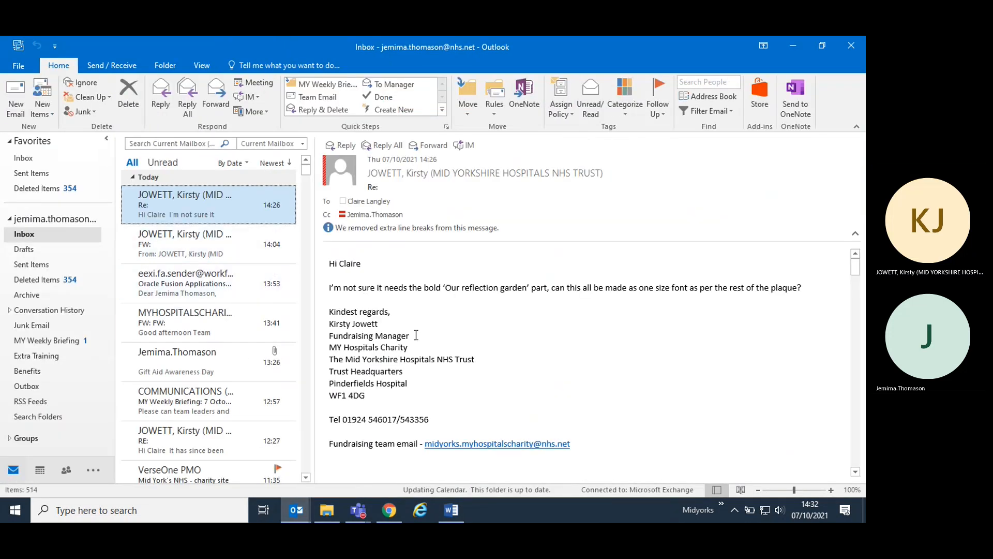
- Copy the plaque wording and logo sentence from the open email into the end of the Item Description, removing the blank line above
{"action": "scroll", "coordinate": [416, 335], "scroll_direction": "down", "scroll_amount": 10}
{"action": "scroll", "coordinate": [416, 335], "scroll_direction": "down", "scroll_amount": 10}
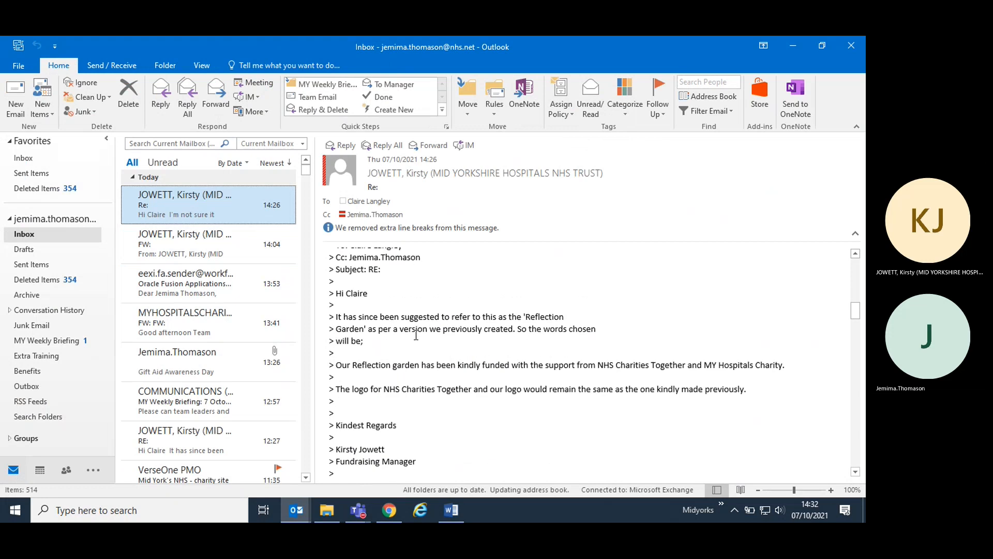
{"action": "scroll", "coordinate": [416, 335], "scroll_direction": "up", "scroll_amount": 6}
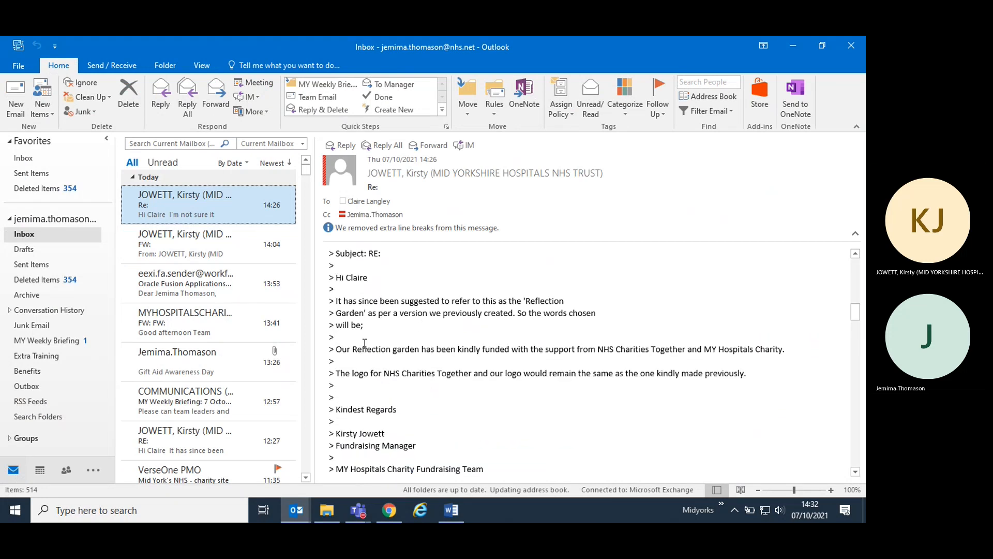
{"action": "left_click_drag", "start_coordinate": [335, 349], "coordinate": [780, 368]}
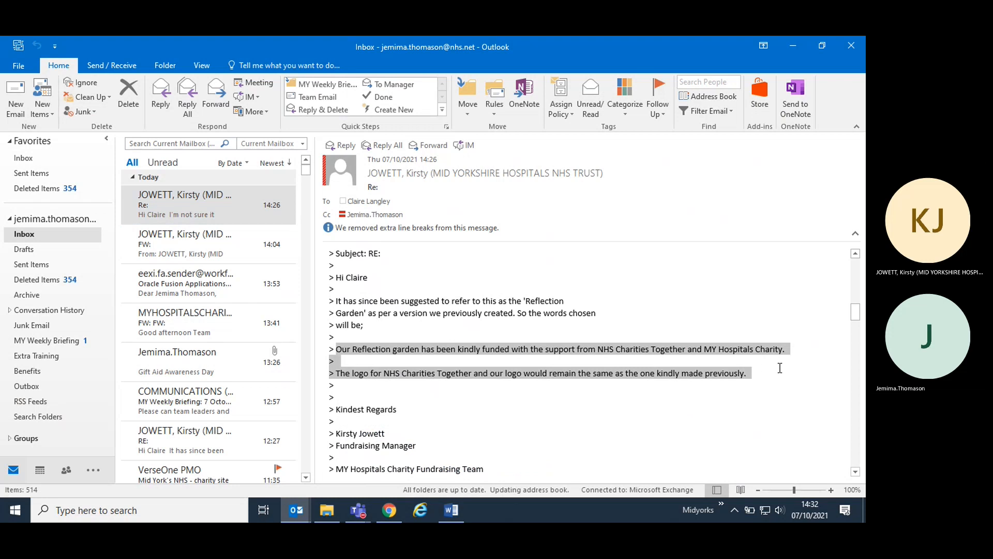
{"action": "left_click", "coordinate": [389, 509]}
{"action": "key", "text": "ctrl+v"}
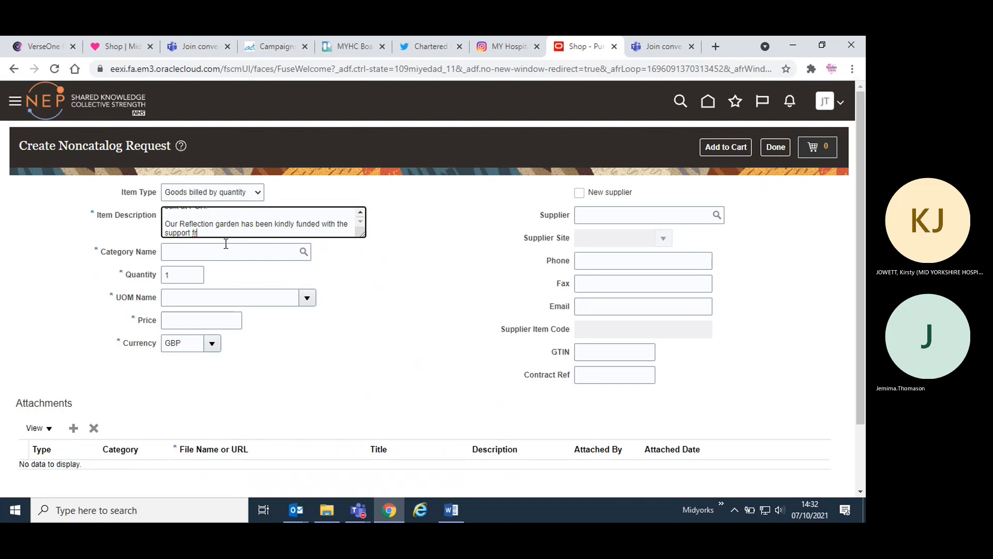
{"action": "left_click", "coordinate": [166, 224]}
{"action": "key", "text": "BackSpace"}
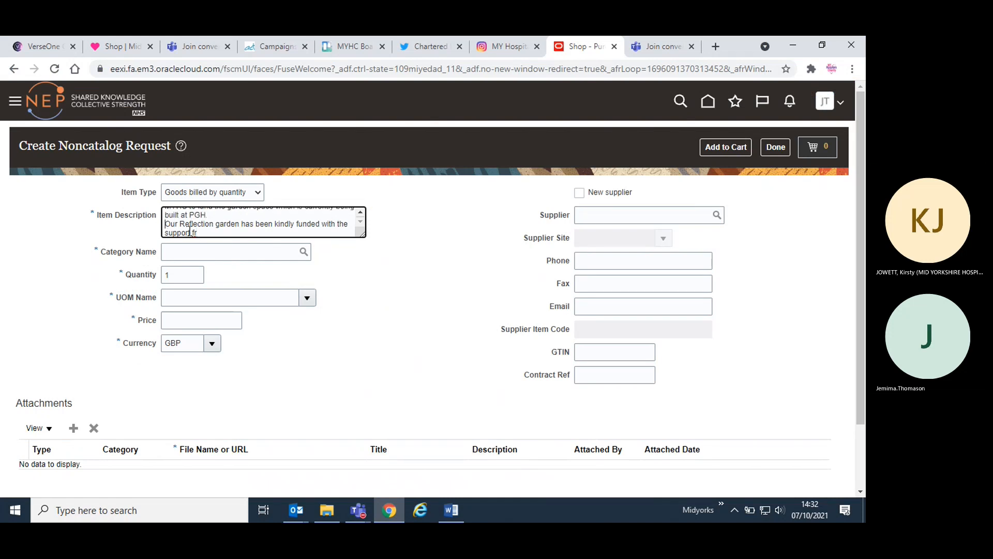
- Shorten the first sentence of the Item Description to "Outdoor Plaque for PGH Garden."
{"action": "scroll", "coordinate": [187, 231], "scroll_direction": "up", "scroll_amount": 1}
{"action": "scroll", "coordinate": [187, 230], "scroll_direction": "down", "scroll_amount": 1}
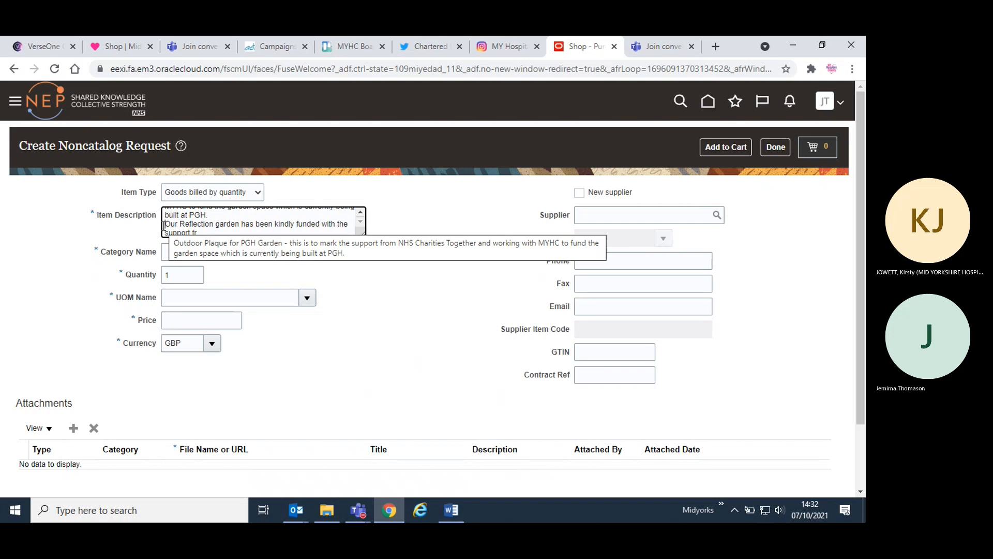
{"action": "scroll", "coordinate": [195, 220], "scroll_direction": "up", "scroll_amount": 2}
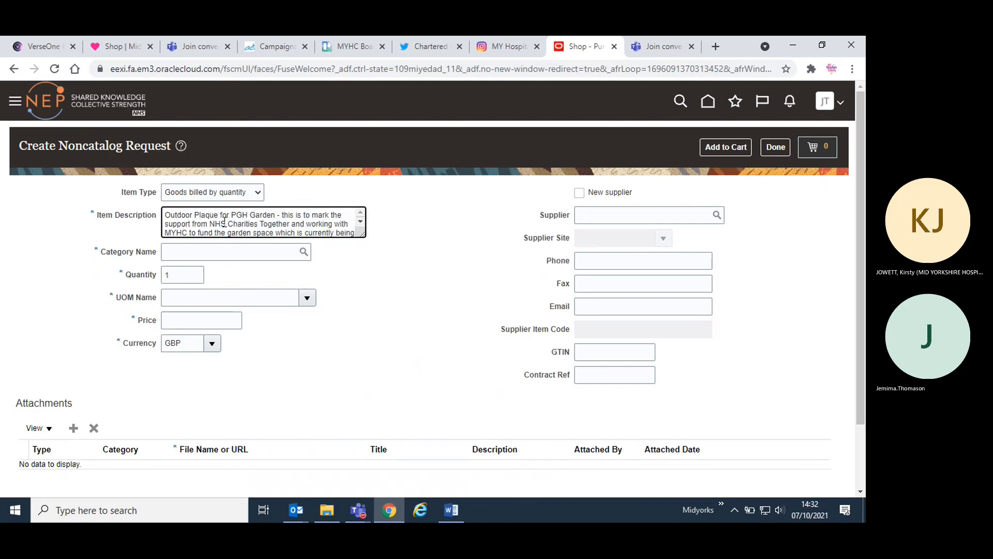
{"action": "scroll", "coordinate": [224, 221], "scroll_direction": "down", "scroll_amount": 2}
{"action": "scroll", "coordinate": [225, 221], "scroll_direction": "up", "scroll_amount": 2}
{"action": "scroll", "coordinate": [232, 221], "scroll_direction": "down", "scroll_amount": 2}
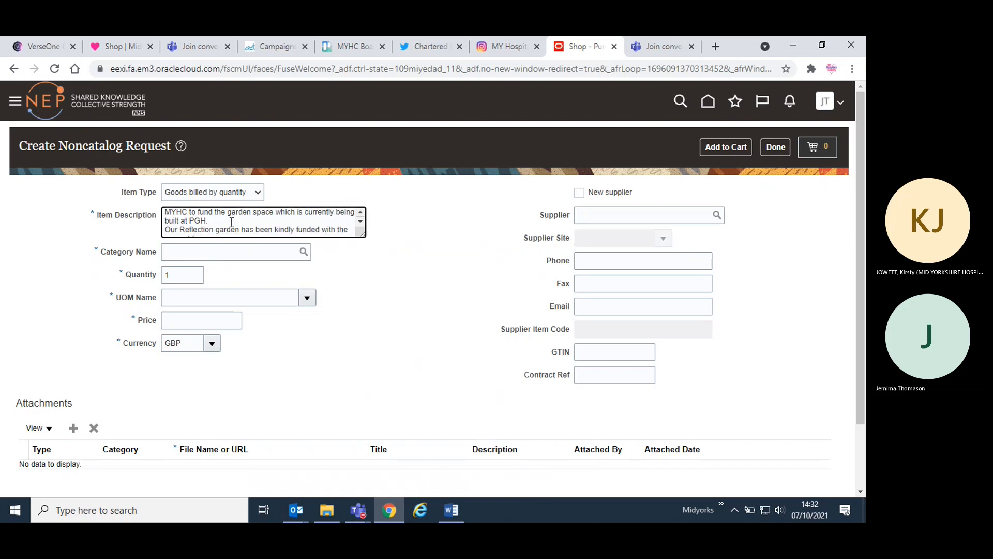
{"action": "left_click_drag", "start_coordinate": [232, 222], "coordinate": [278, 216]}
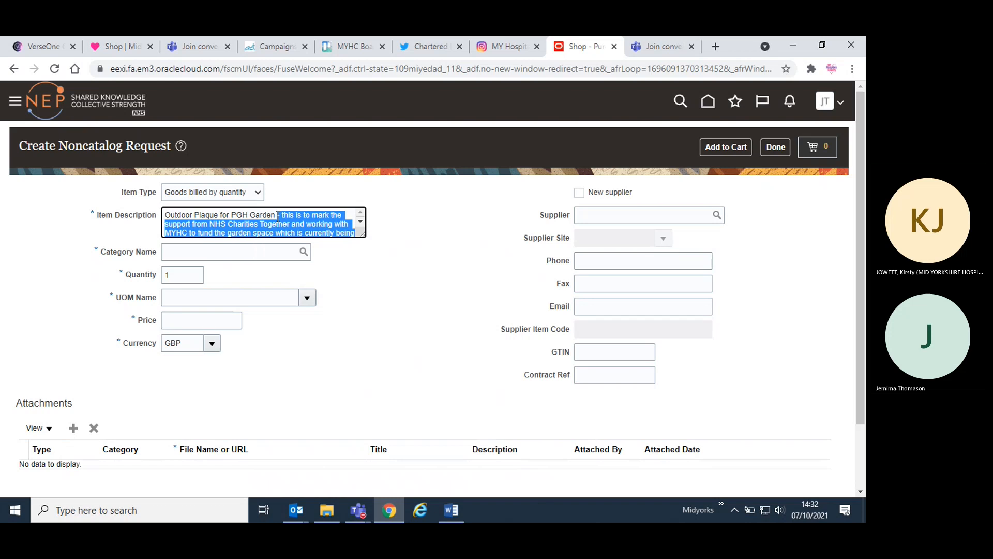
{"action": "key", "text": "BackSpace"}
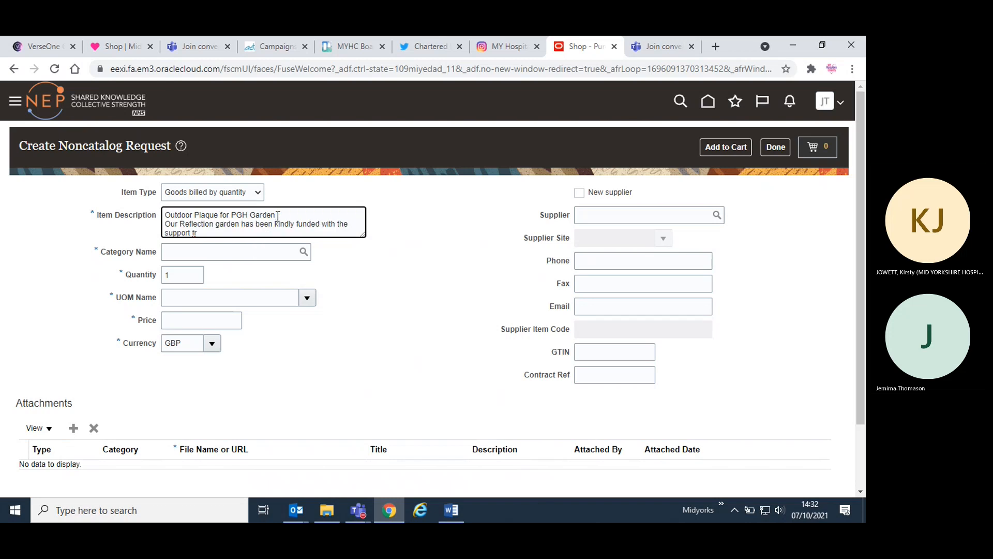
- Replace the cut-off Reflection garden wording with the full copied email text and remove the quote marks before the logo sentence
{"action": "left_click_drag", "start_coordinate": [241, 230], "coordinate": [148, 231]}
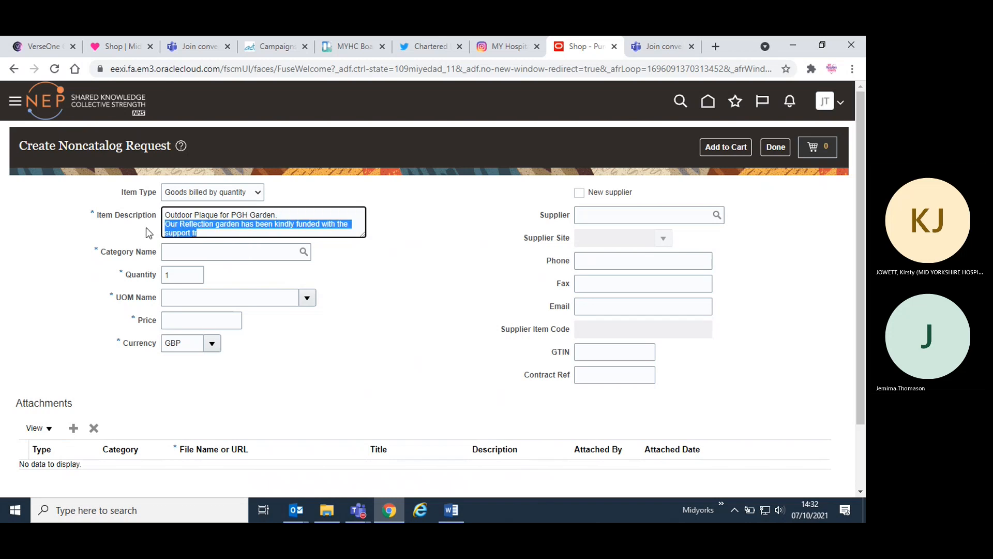
{"action": "key", "text": "ctrl+v"}
{"action": "left_click", "coordinate": [172, 223]}
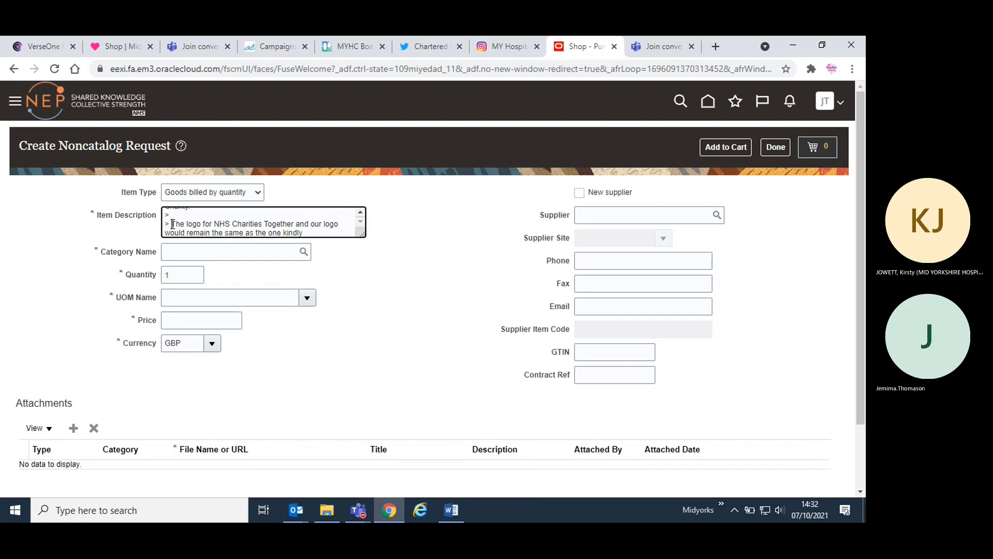
{"action": "key", "text": "BackSpace"}
{"action": "key", "text": "BackSpace"}
- Delete the sentence about the NHS Charities Together logo from the end of the Item Description
{"action": "key", "text": "BackSpace"}
{"action": "key", "text": "BackSpace"}
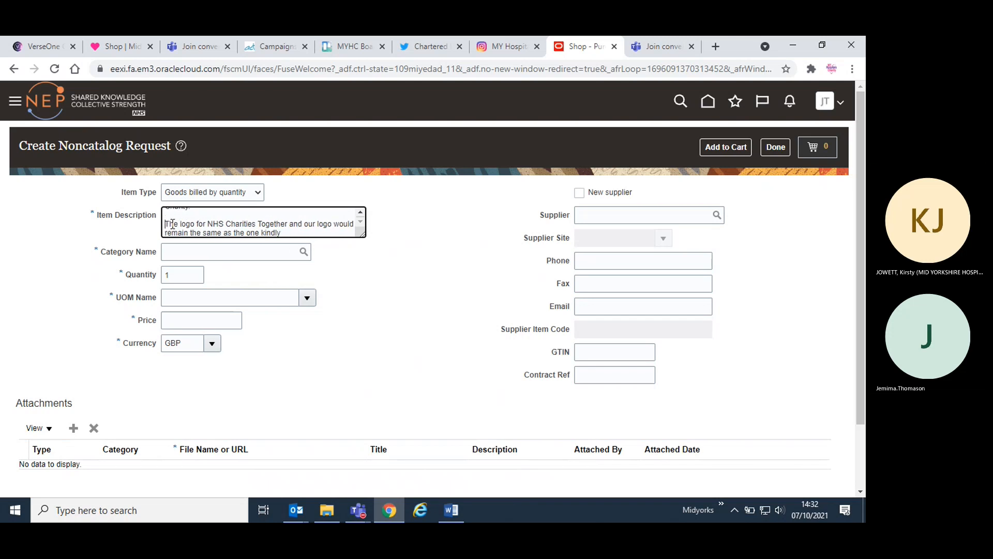
{"action": "scroll", "coordinate": [192, 223], "scroll_direction": "up", "scroll_amount": 1}
{"action": "scroll", "coordinate": [192, 223], "scroll_direction": "down", "scroll_amount": 1}
{"action": "left_click_drag", "start_coordinate": [291, 236], "coordinate": [163, 222]}
{"action": "key", "text": "BackSpace"}
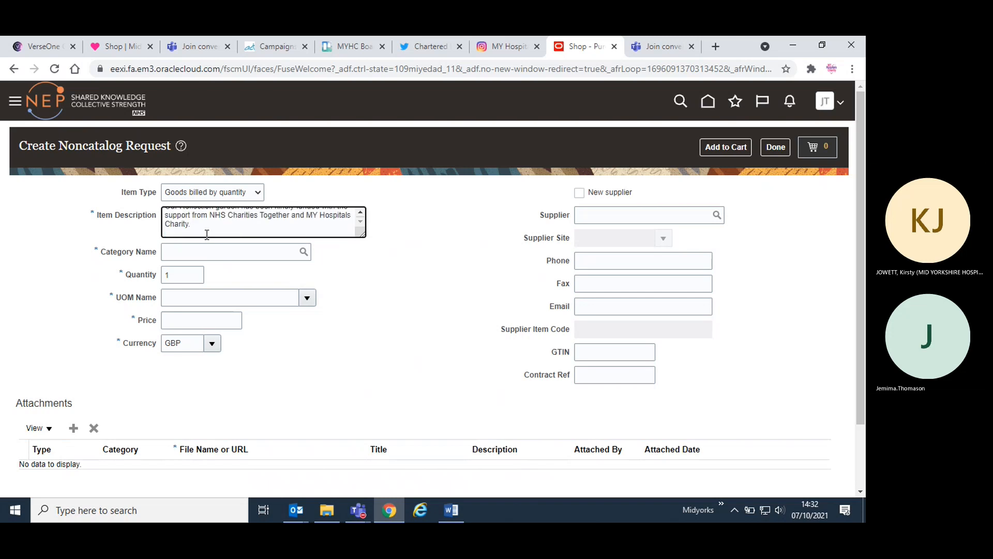
{"action": "scroll", "coordinate": [220, 233], "scroll_direction": "up", "scroll_amount": 2}
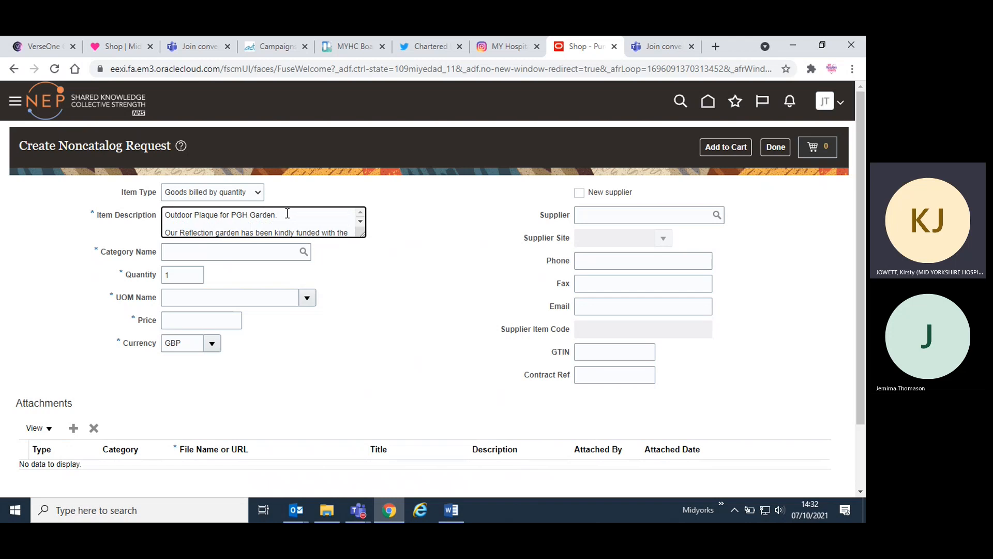
- Enlarge the Item Description box enough to read its full text
{"action": "scroll", "coordinate": [207, 217], "scroll_direction": "down", "scroll_amount": 2}
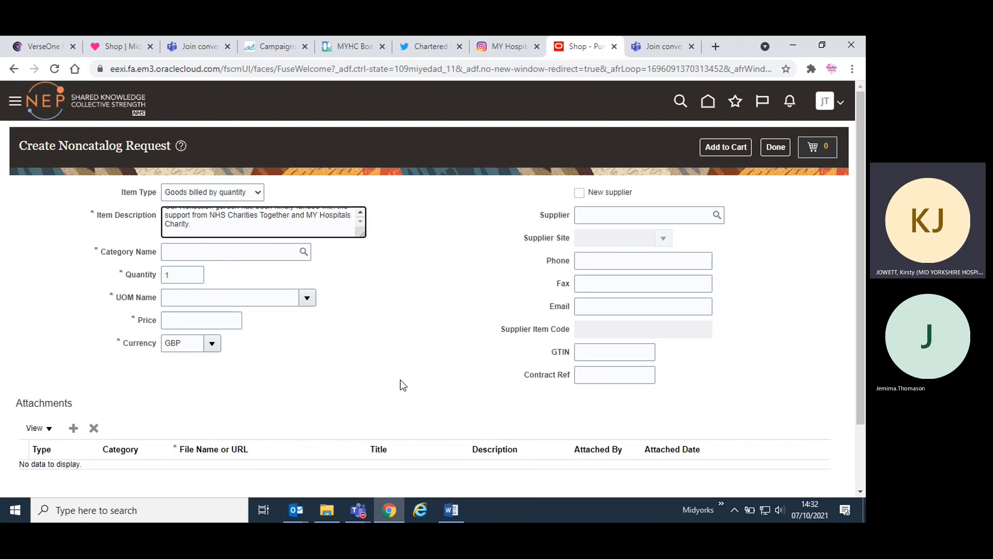
{"action": "left_click_drag", "start_coordinate": [364, 234], "coordinate": [395, 284]}
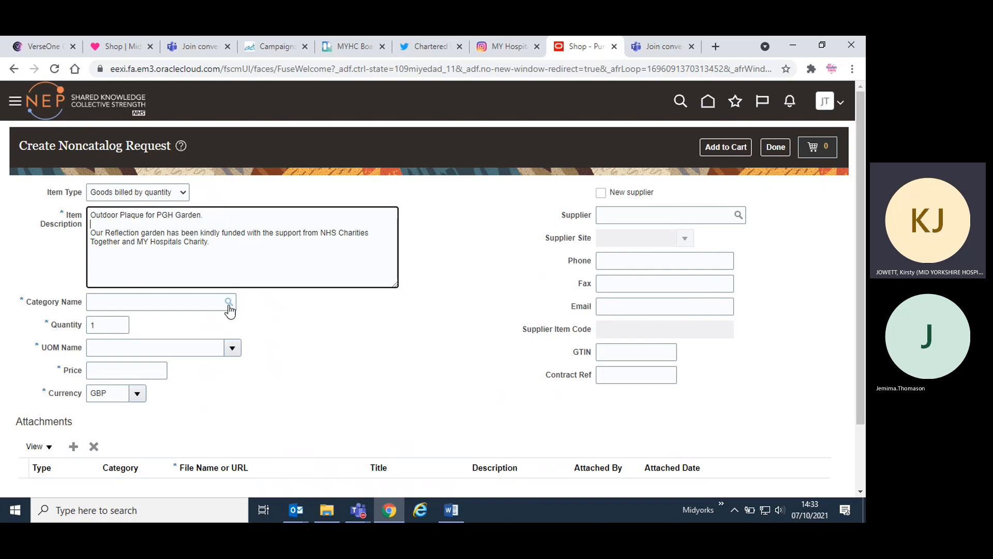
- Search category descriptions for %sign% and set the Category Name to W.WJ.WJS 722100, signs adhesive vinyl statutory and warning
{"action": "left_click", "coordinate": [228, 305]}
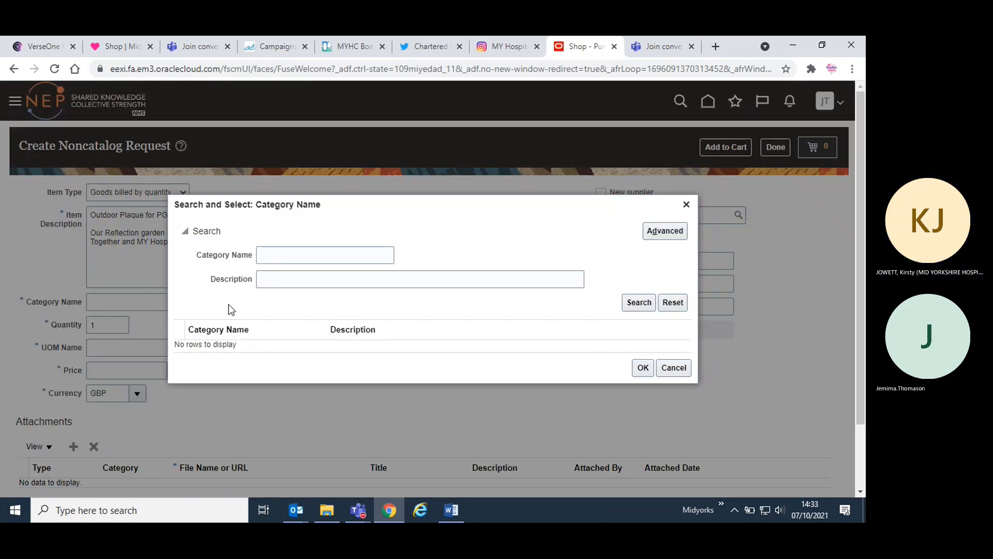
{"action": "left_click", "coordinate": [334, 257]}
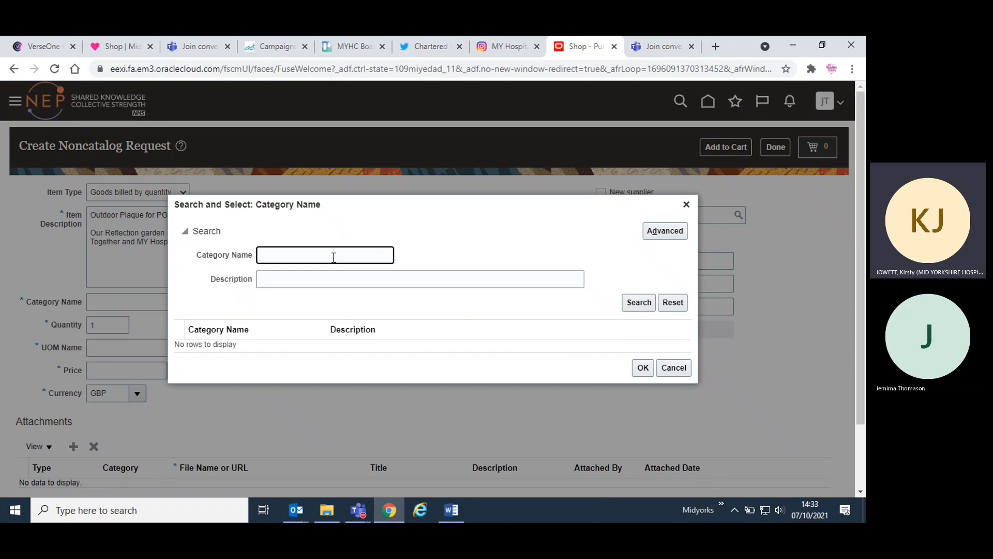
{"action": "left_click", "coordinate": [341, 283]}
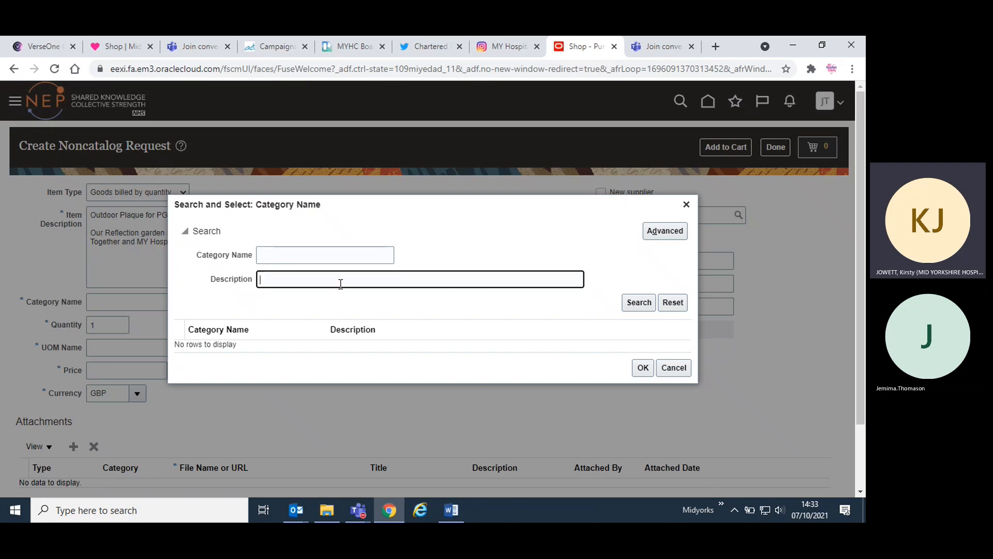
{"action": "type", "text": "%sign"}
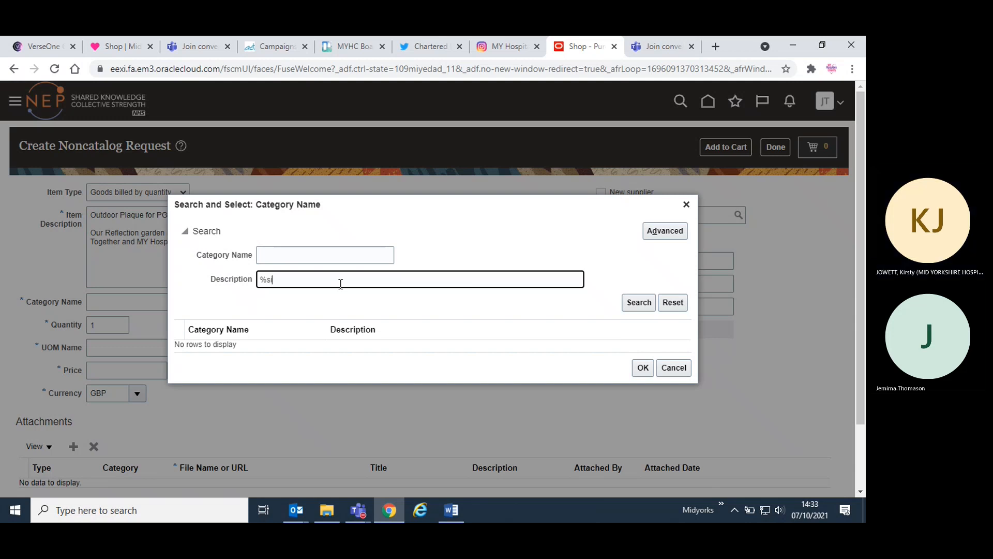
{"action": "type", "text": "%"}
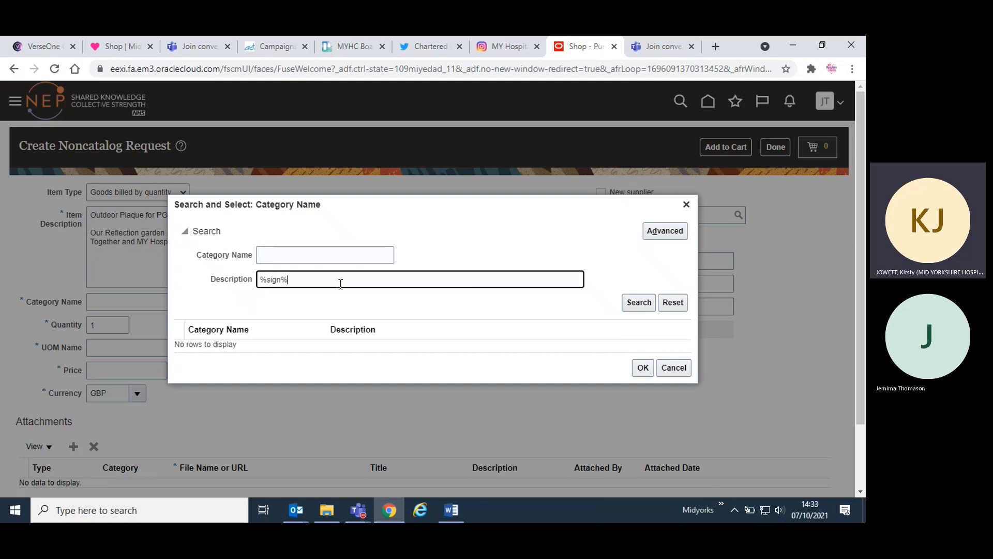
{"action": "left_click", "coordinate": [639, 302]}
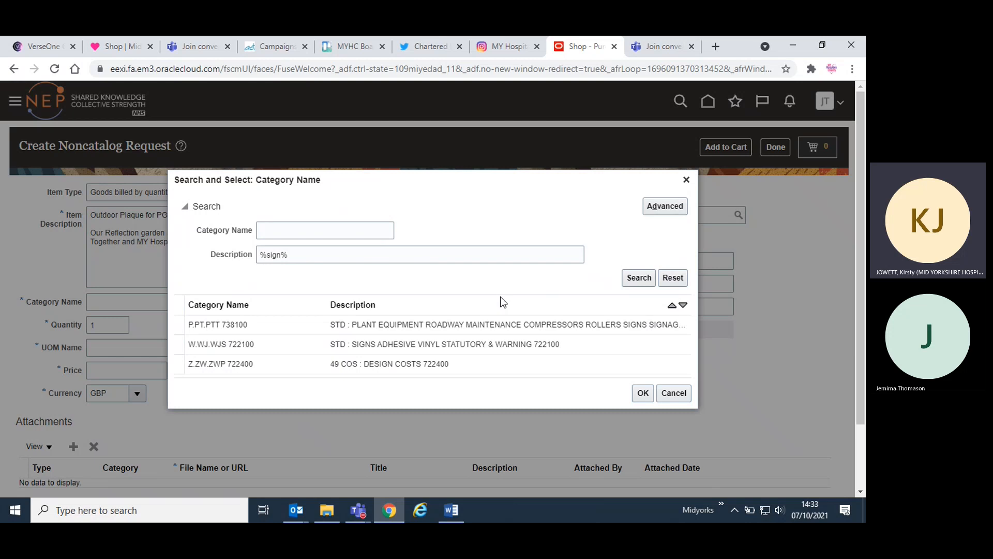
{"action": "left_click", "coordinate": [555, 344]}
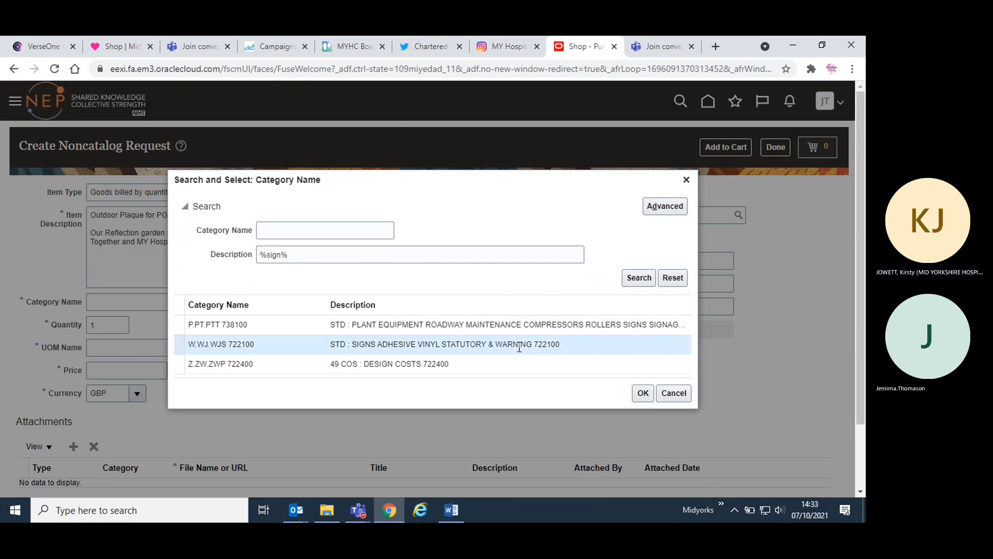
{"action": "left_click", "coordinate": [644, 398]}
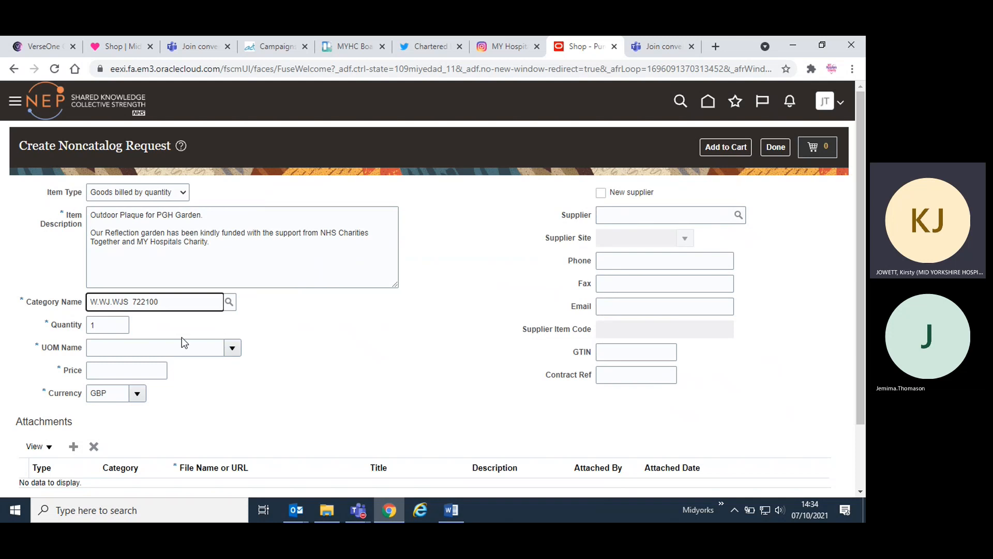
- Keep the Quantity at 1 and set the UOM Name to EA (Each)
{"action": "left_click", "coordinate": [108, 328]}
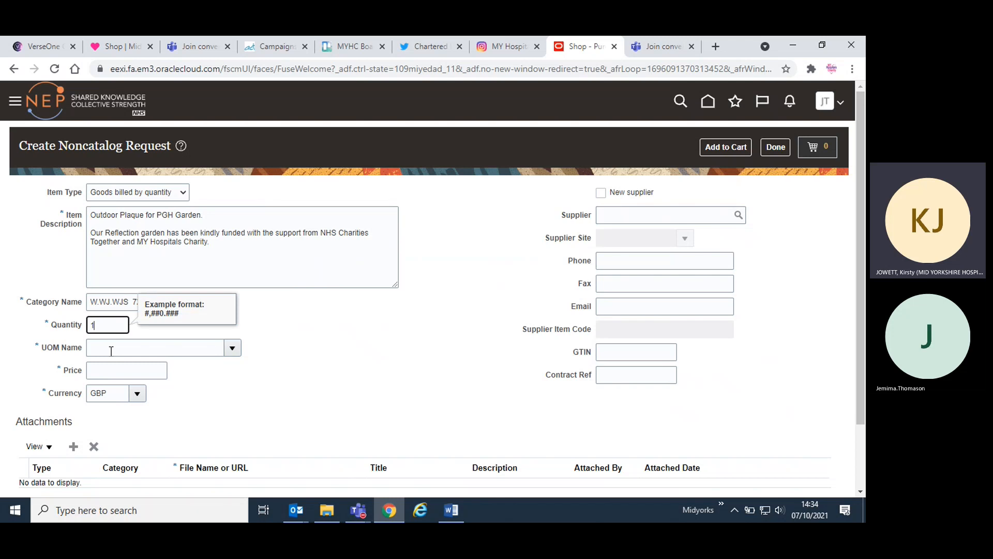
{"action": "left_click", "coordinate": [174, 348]}
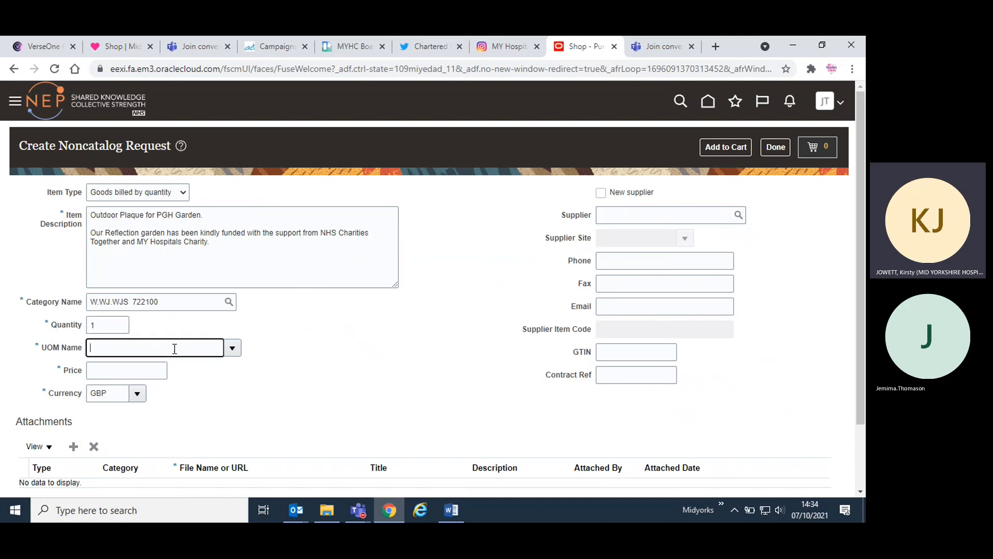
{"action": "left_click", "coordinate": [232, 348]}
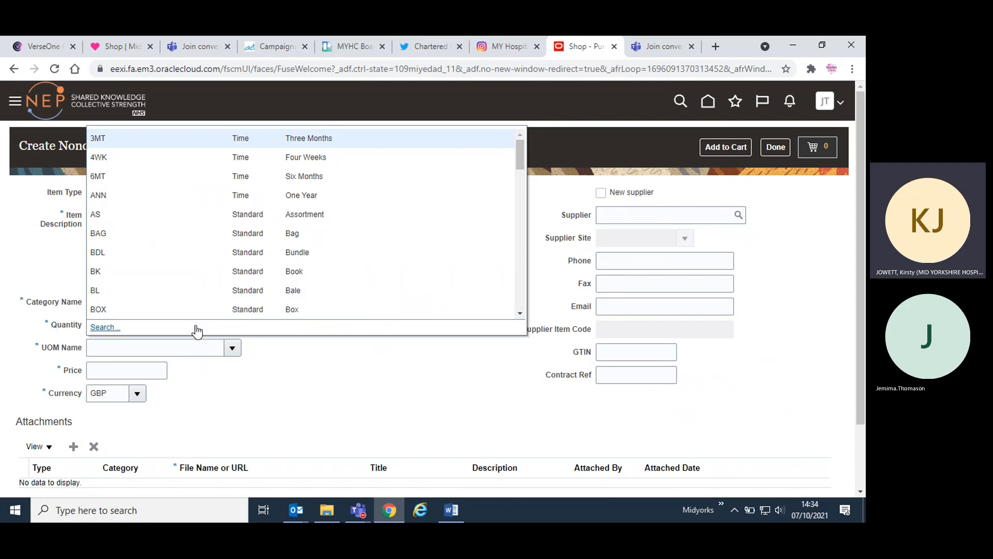
{"action": "scroll", "coordinate": [210, 282], "scroll_direction": "down", "scroll_amount": 1}
{"action": "scroll", "coordinate": [211, 282], "scroll_direction": "down", "scroll_amount": 5}
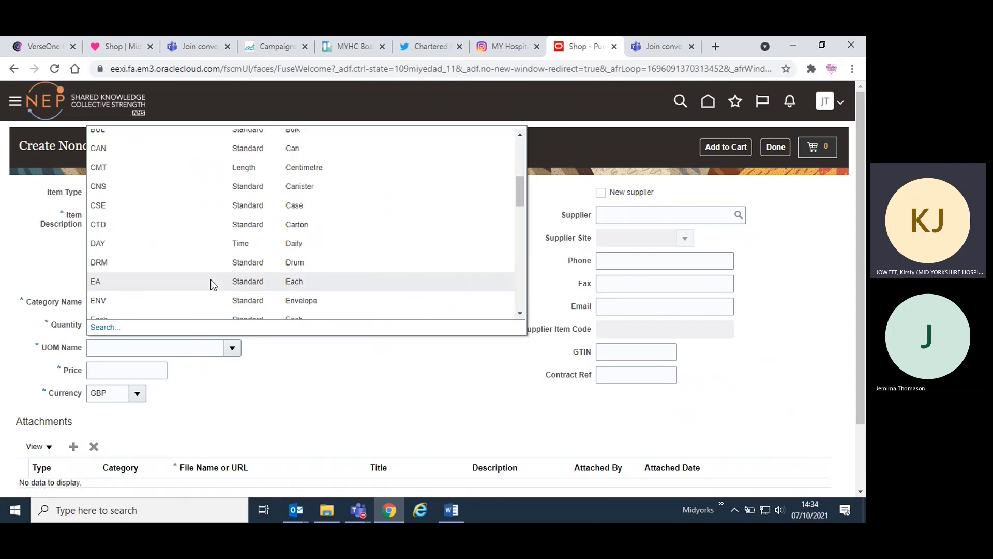
{"action": "left_click", "coordinate": [212, 262]}
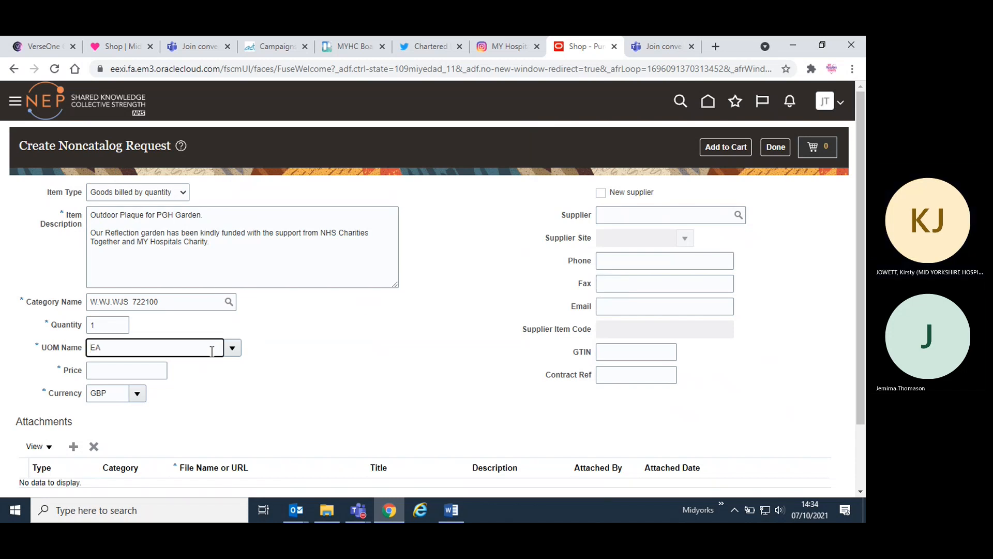
- Look up the total on the PGH Garden Plaque form in Word and enter 16.80 as the request's Price
{"action": "left_click", "coordinate": [147, 371]}
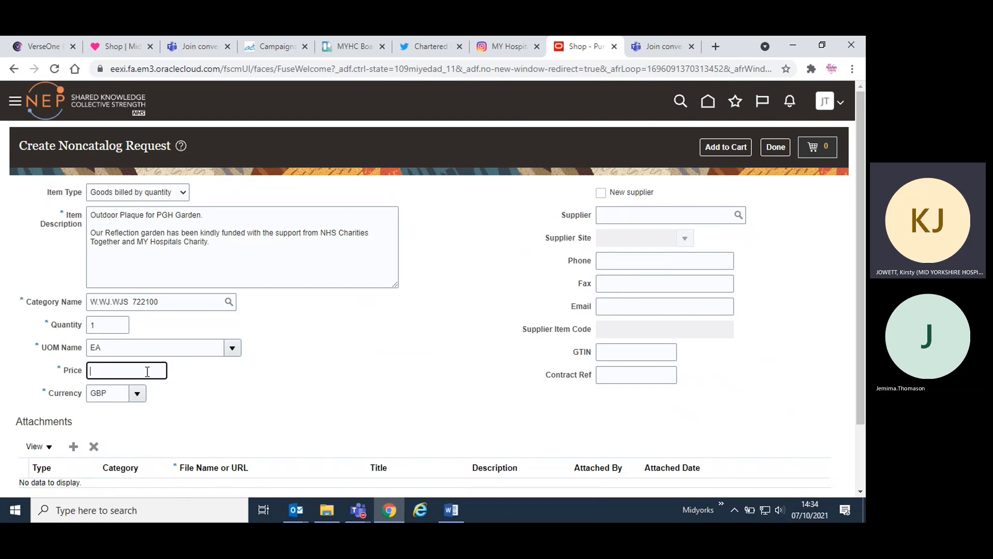
{"action": "left_click", "coordinate": [452, 508]}
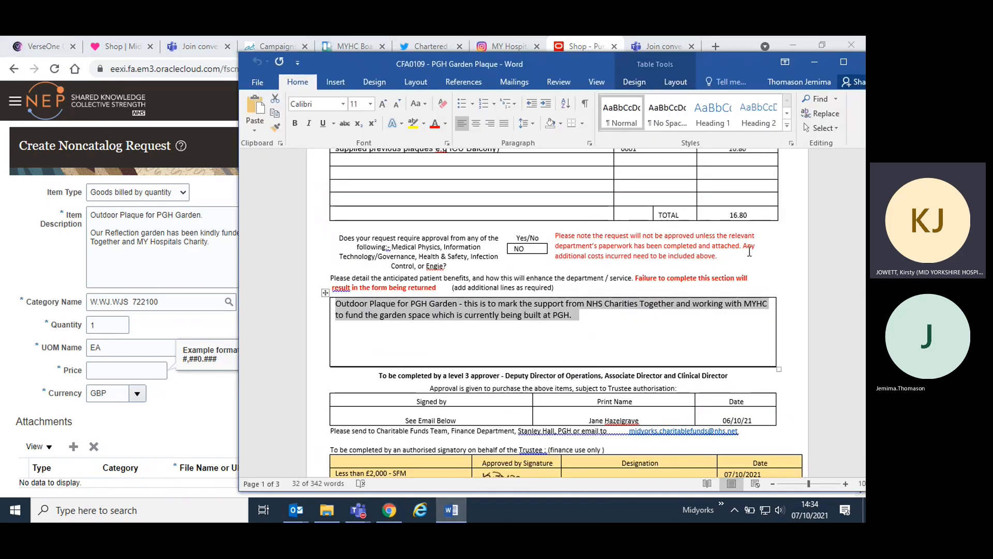
{"action": "left_click", "coordinate": [752, 213]}
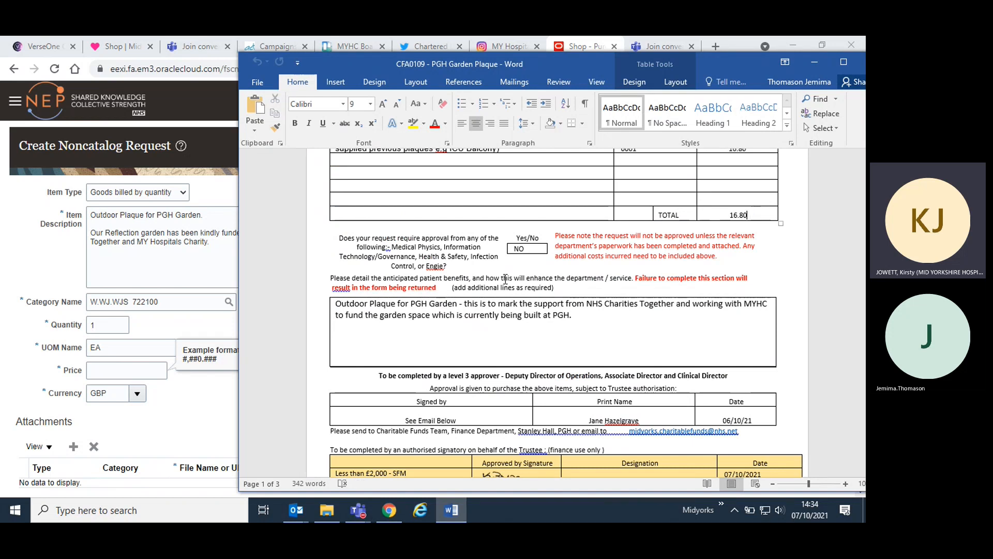
{"action": "left_click", "coordinate": [196, 406]}
{"action": "left_click", "coordinate": [129, 367]}
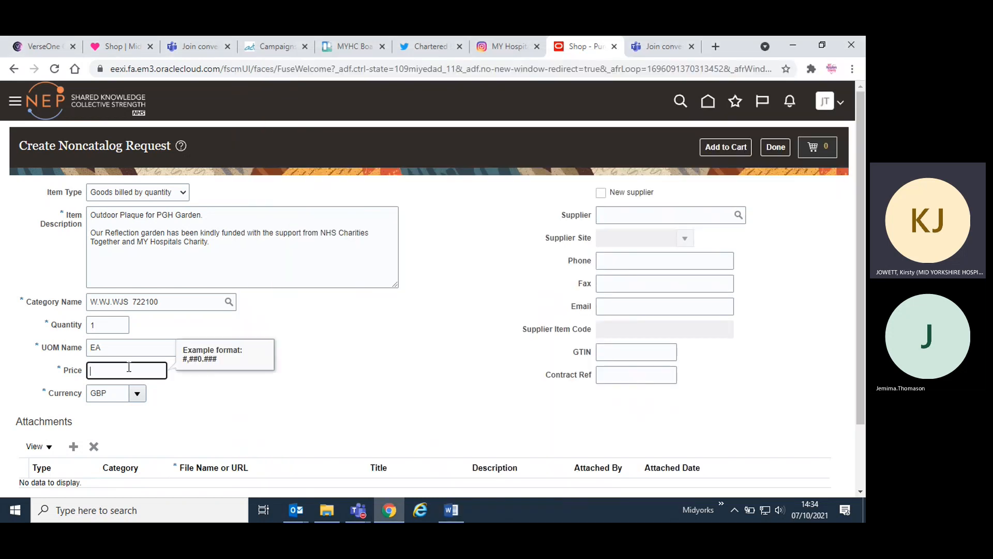
{"action": "type", "text": "16.80"}
{"action": "left_click", "coordinate": [189, 407]}
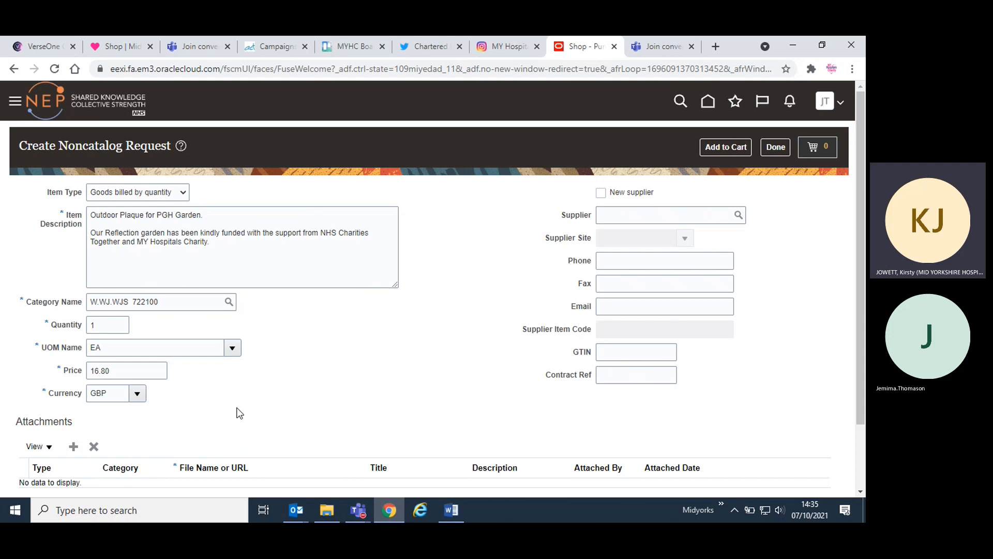
- Set the Supplier to Visual Impact Organisation Ltd, using the suggestion for "Visual Impact"
{"action": "left_click", "coordinate": [739, 215]}
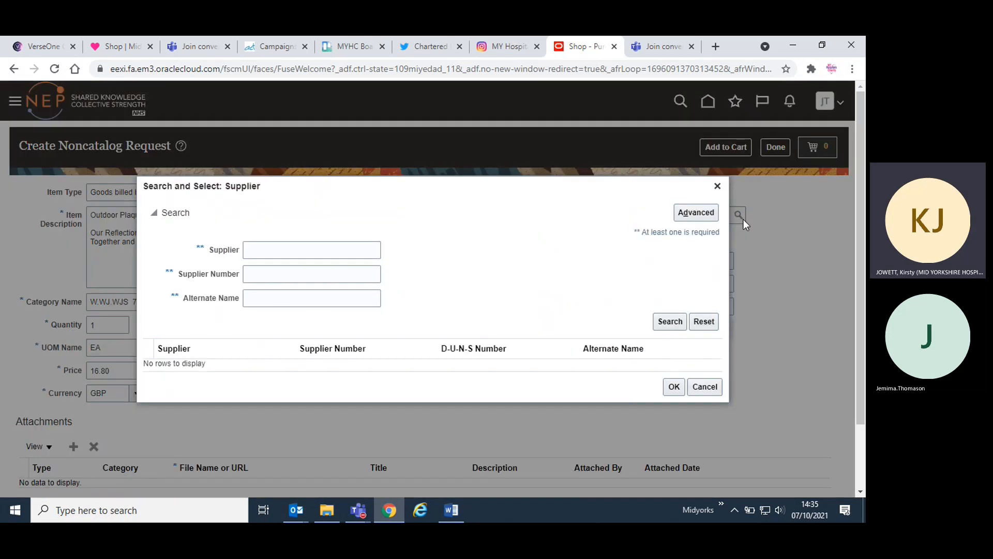
{"action": "left_click", "coordinate": [718, 186]}
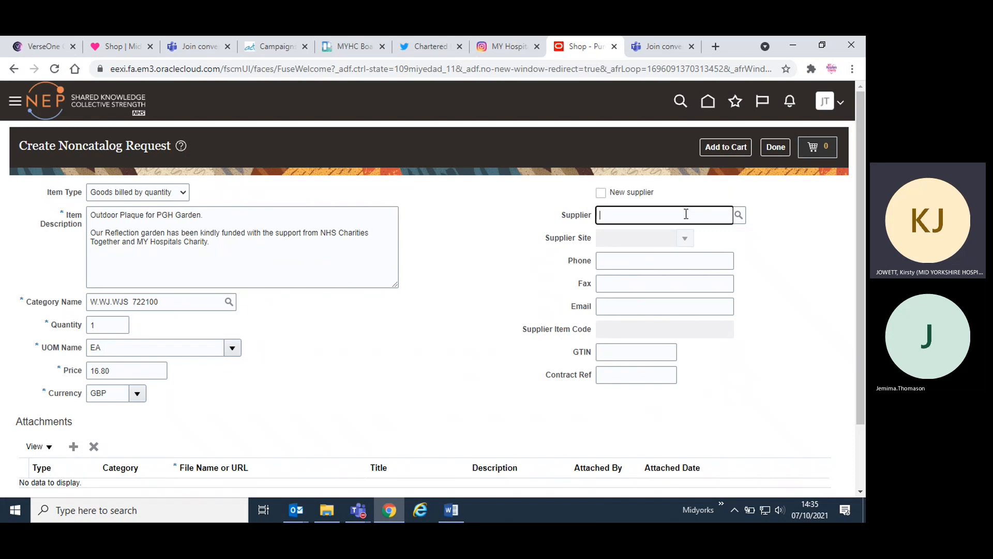
{"action": "type", "text": "Visual Impact"}
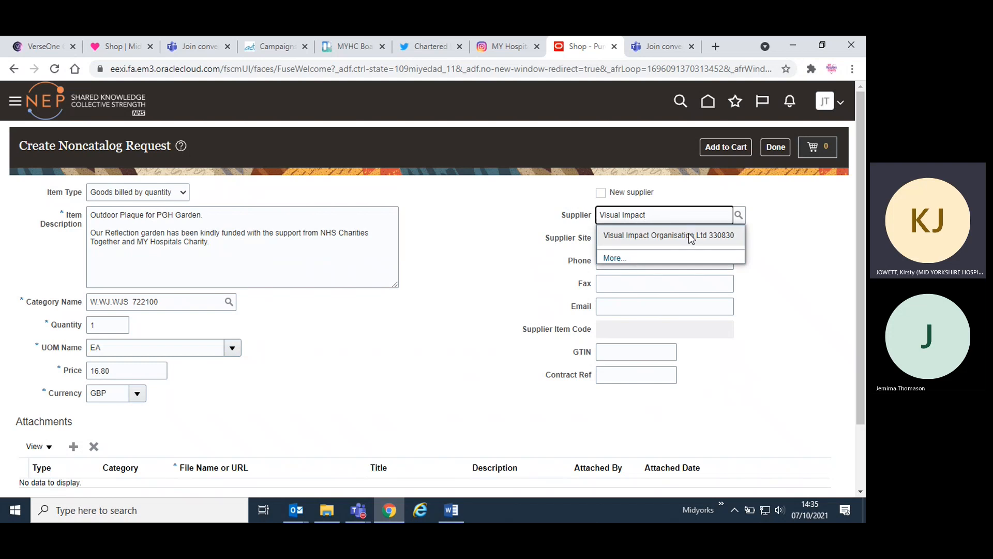
{"action": "left_click", "coordinate": [688, 236]}
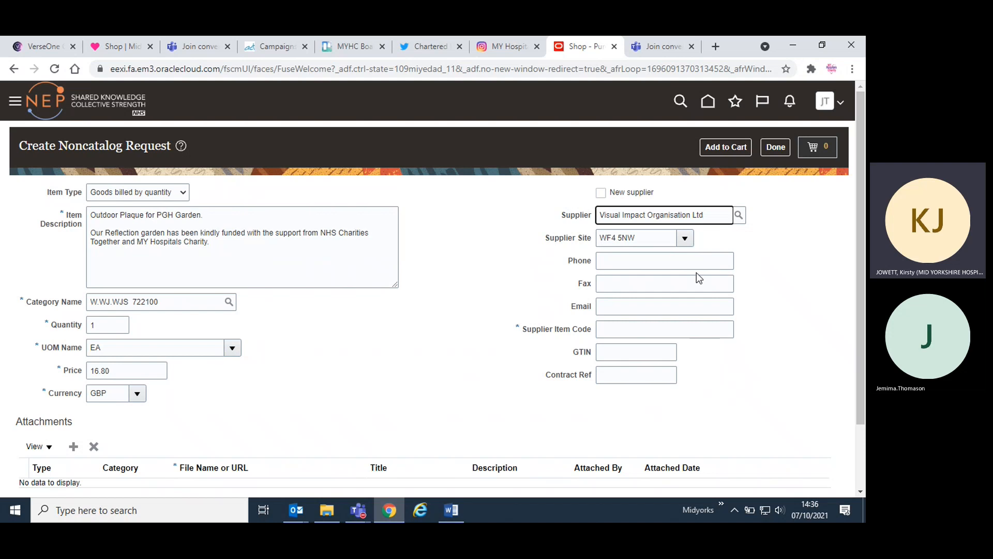
- Enter 0000 as the Supplier Item Code and add the plaque request to the cart
{"action": "left_click", "coordinate": [655, 332]}
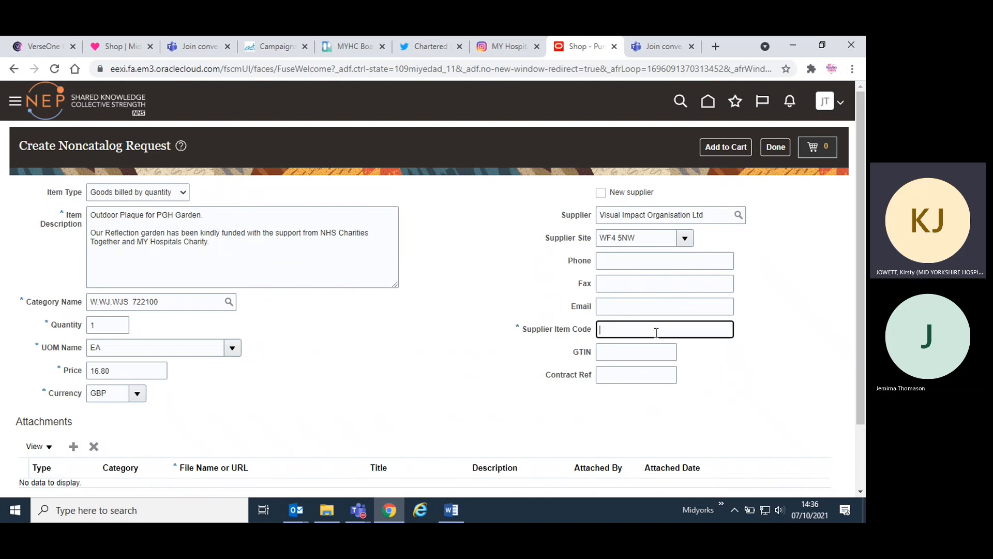
{"action": "type", "text": "0000"}
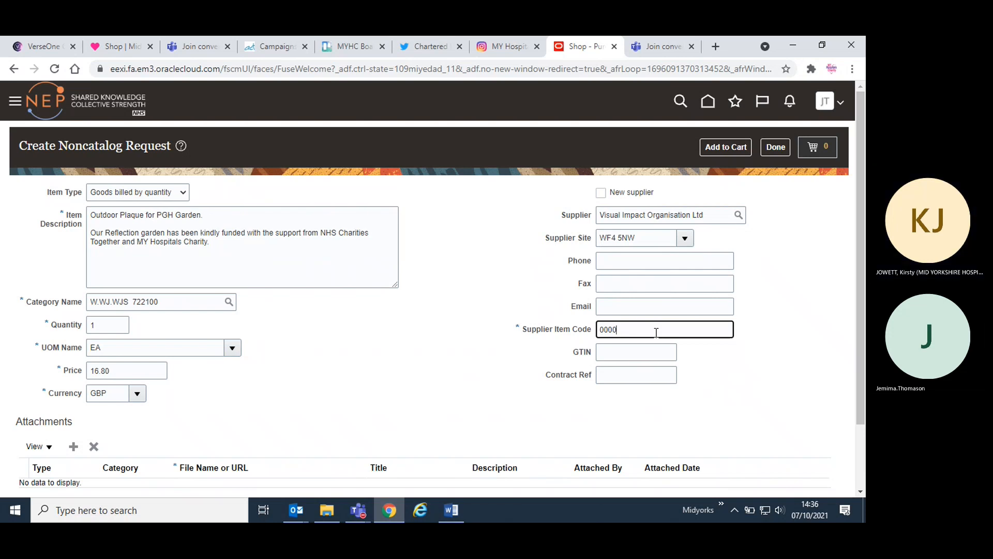
{"action": "scroll", "coordinate": [644, 381], "scroll_direction": "down", "scroll_amount": 2}
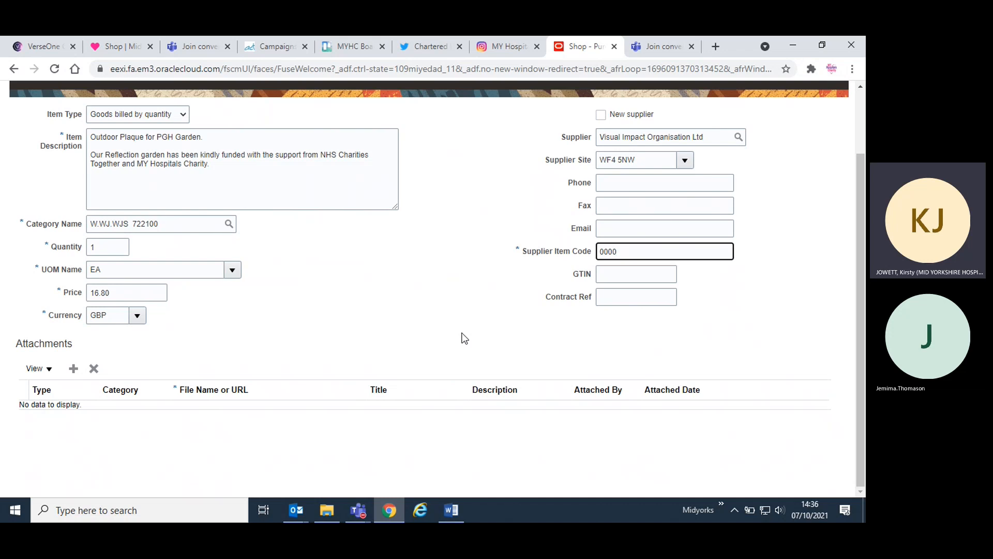
{"action": "scroll", "coordinate": [465, 339], "scroll_direction": "up", "scroll_amount": 2}
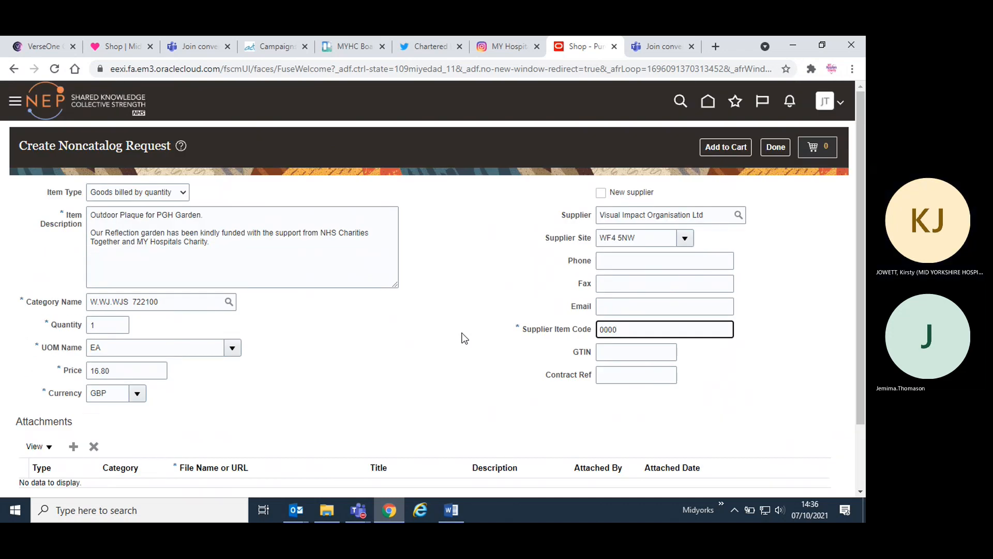
{"action": "left_click", "coordinate": [727, 148]}
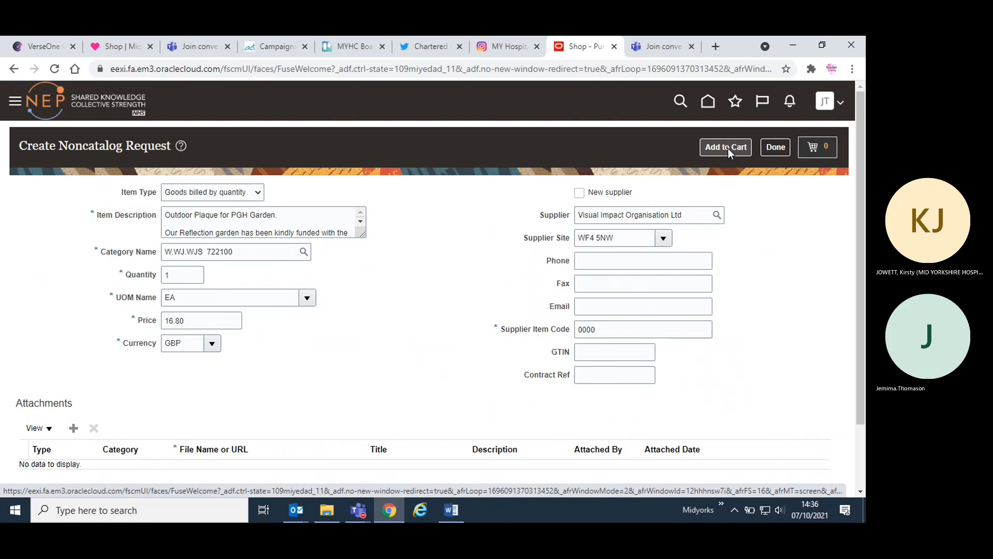
{"action": "left_click", "coordinate": [727, 147]}
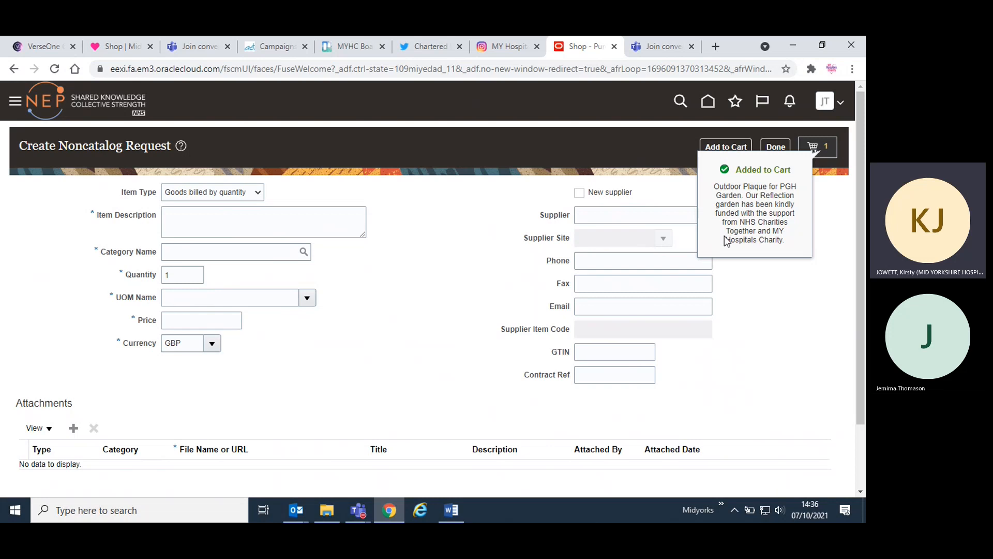
- Open the cart and review the plaque requisition with its line and delivery details
{"action": "left_click", "coordinate": [822, 149]}
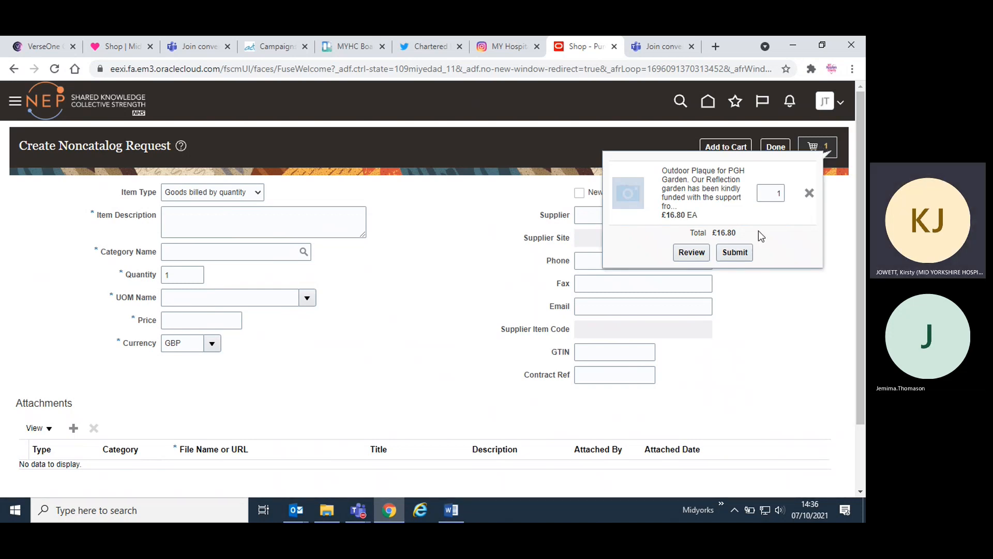
{"action": "left_click", "coordinate": [693, 252]}
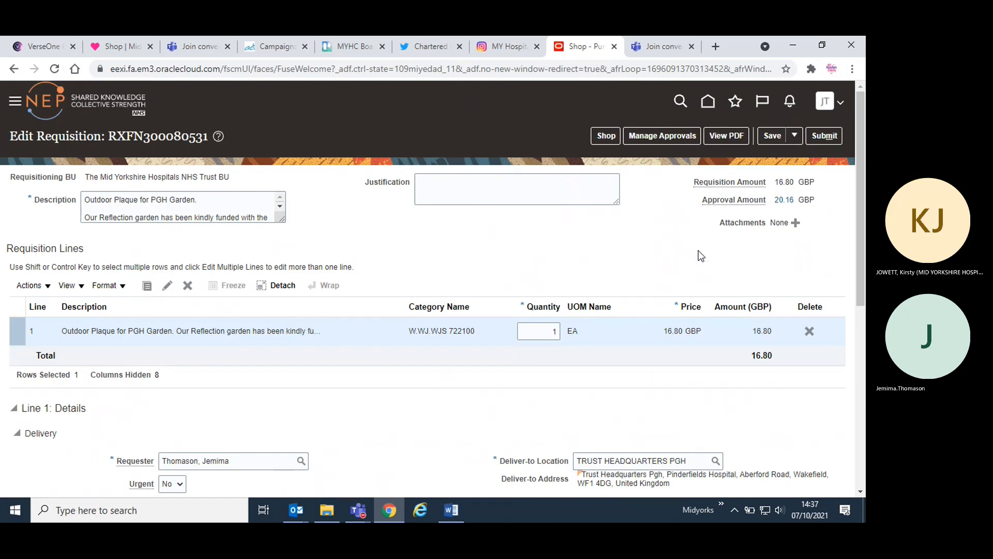
{"action": "scroll", "coordinate": [701, 255], "scroll_direction": "down", "scroll_amount": 1}
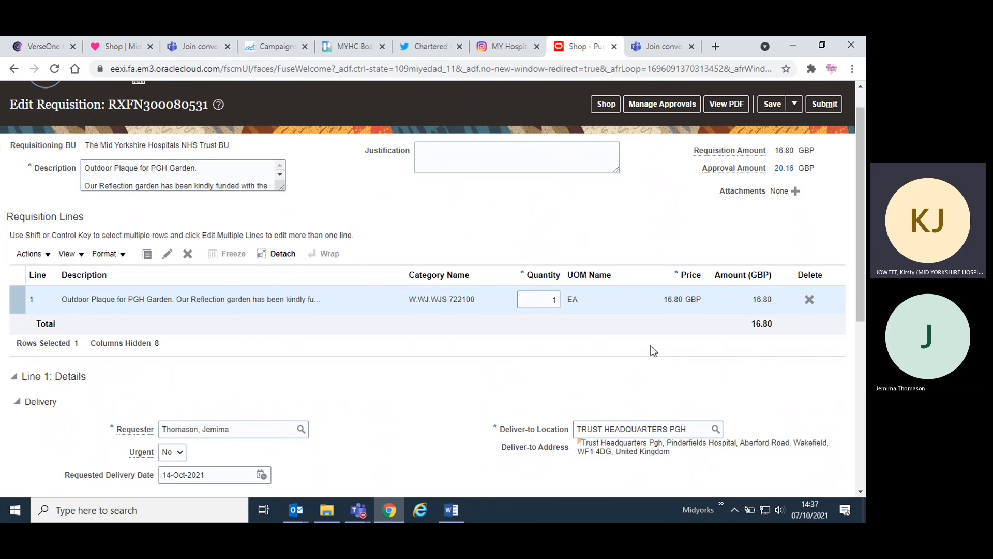
- Look up the CFA number on the PGH Garden Plaque form in Word for the requisition's Justification
{"action": "left_click", "coordinate": [532, 151]}
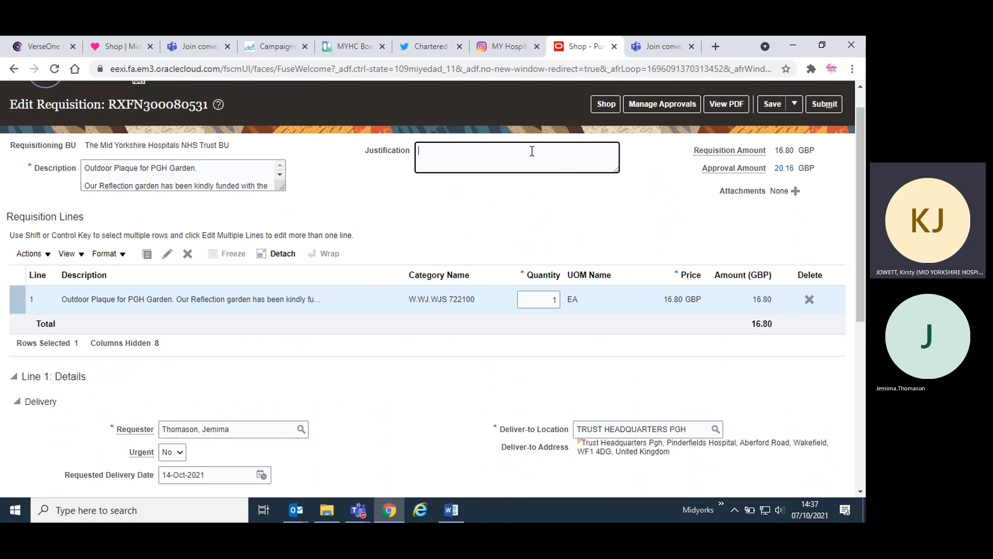
{"action": "left_click", "coordinate": [451, 505]}
{"action": "scroll", "coordinate": [569, 310], "scroll_direction": "up", "scroll_amount": 5}
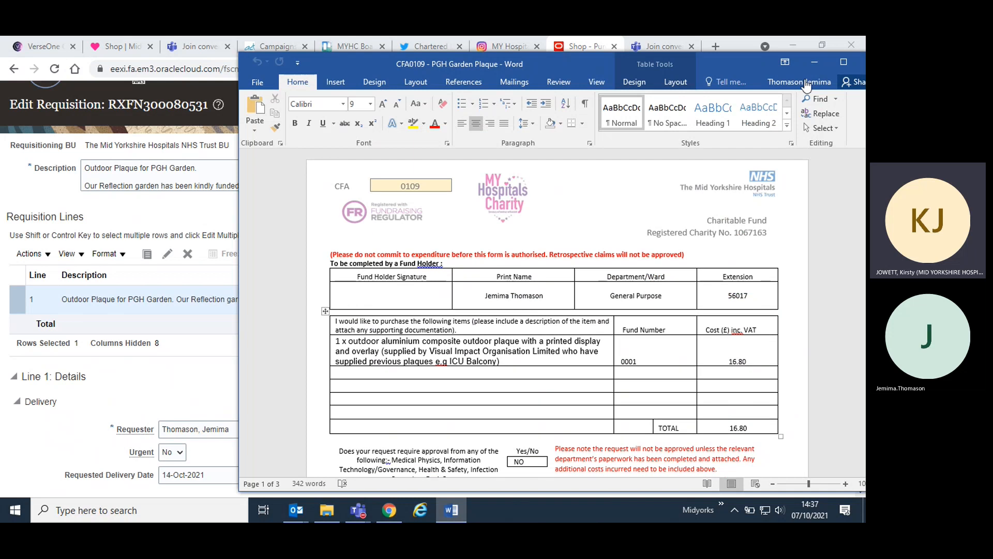
{"action": "left_click", "coordinate": [812, 65]}
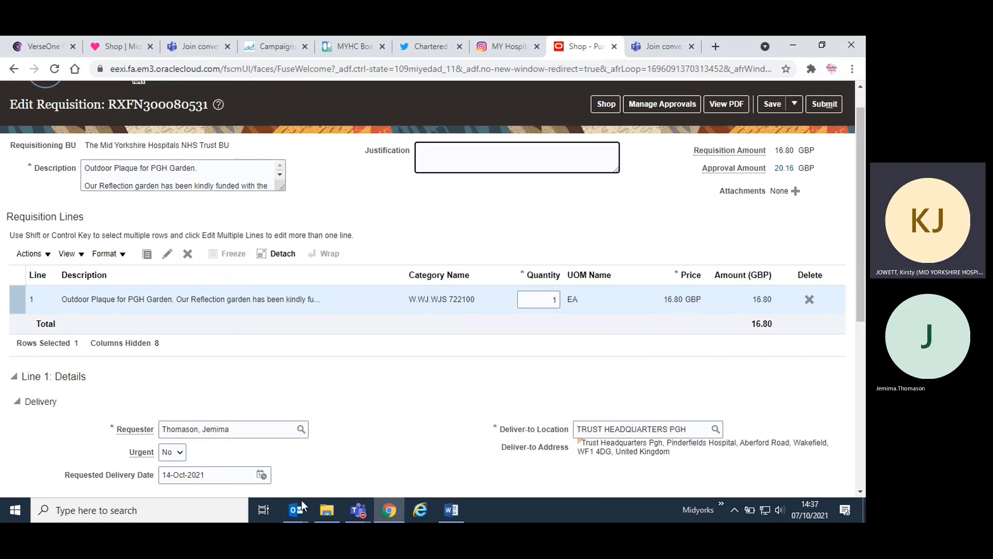
- Find the "CFA0109 - PGH Garden Plaque" approval email in the Outlook inbox and read its requisition instructions
{"action": "mouse_move", "coordinate": [300, 504]}
{"action": "left_click", "coordinate": [256, 453]}
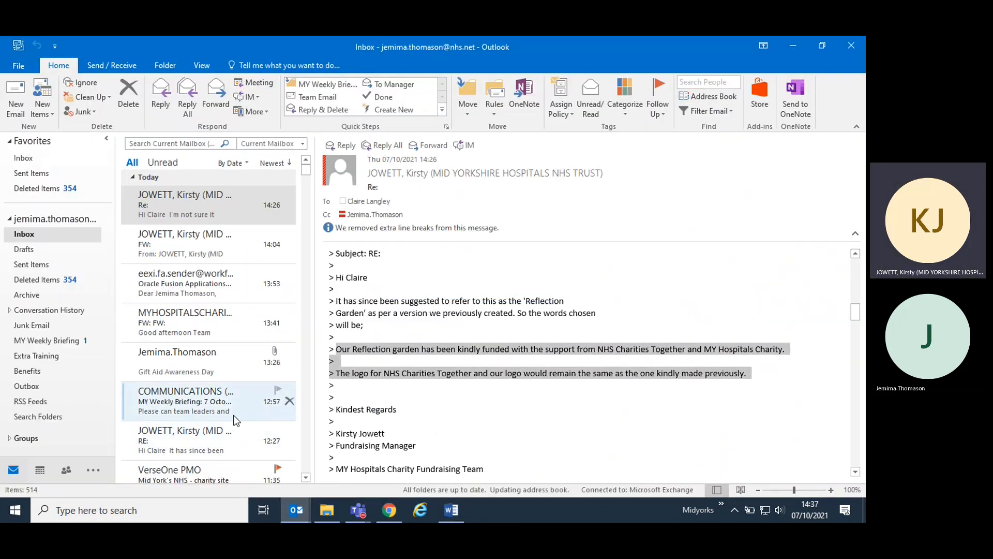
{"action": "scroll", "coordinate": [208, 359], "scroll_direction": "down", "scroll_amount": 2}
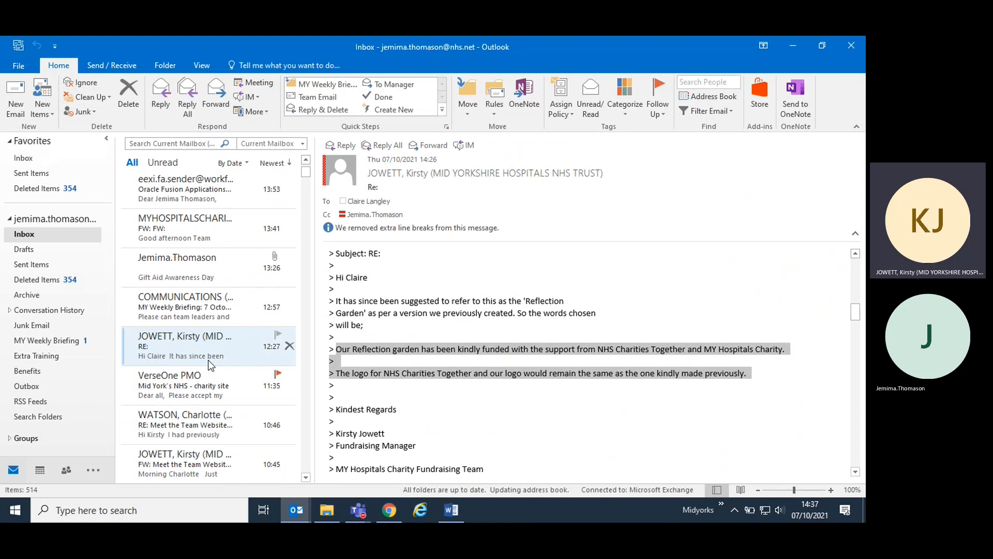
{"action": "scroll", "coordinate": [208, 358], "scroll_direction": "down", "scroll_amount": 5}
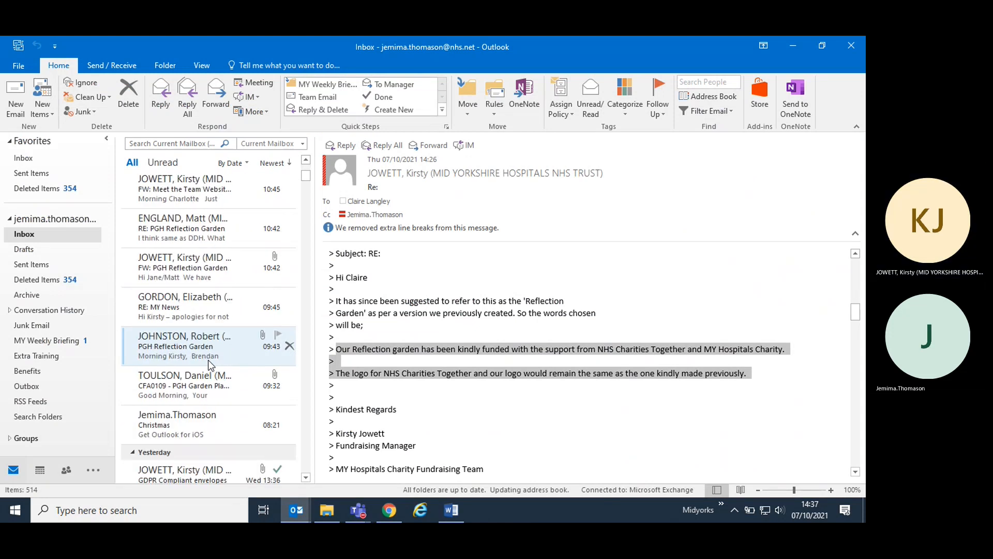
{"action": "left_click", "coordinate": [207, 380]}
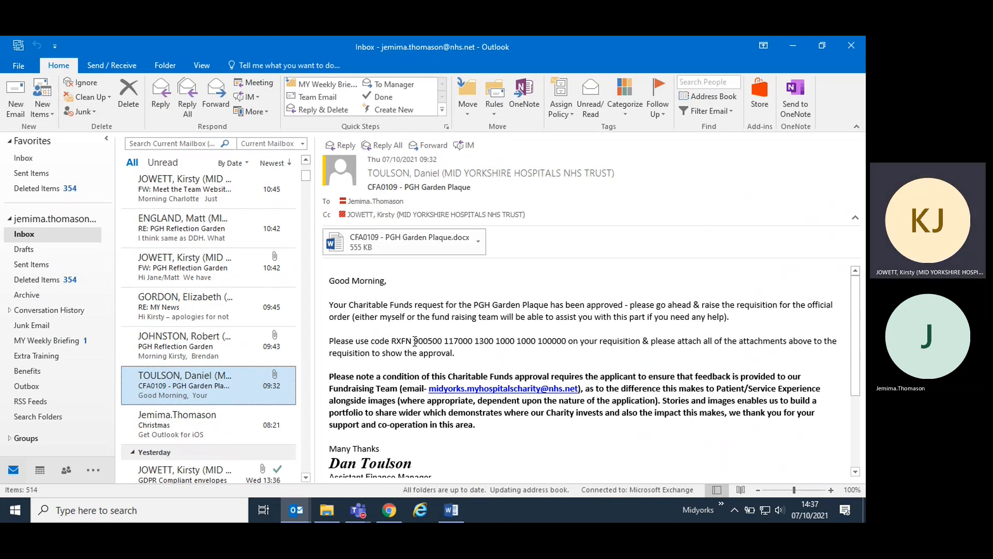
{"action": "left_click", "coordinate": [794, 44]}
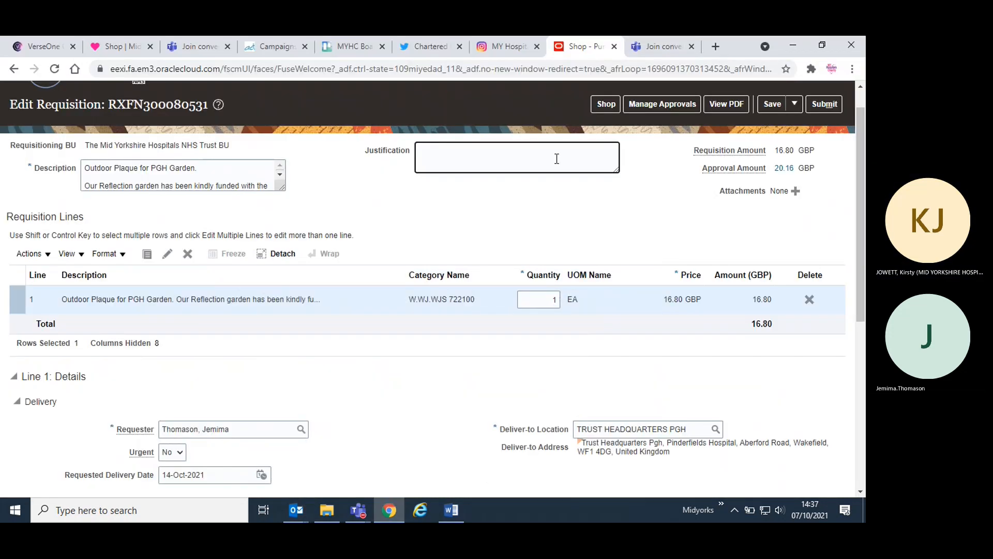
- Enter "approved against cfa number 0109" as the requisition's Justification, checking the number against the Word form
{"action": "left_click", "coordinate": [555, 158]}
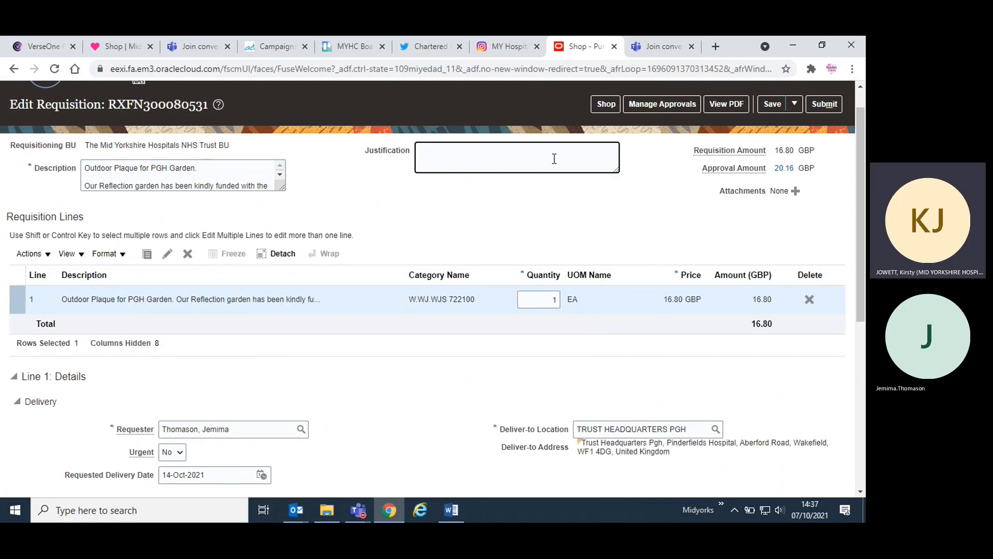
{"action": "type", "text": "approved ag"}
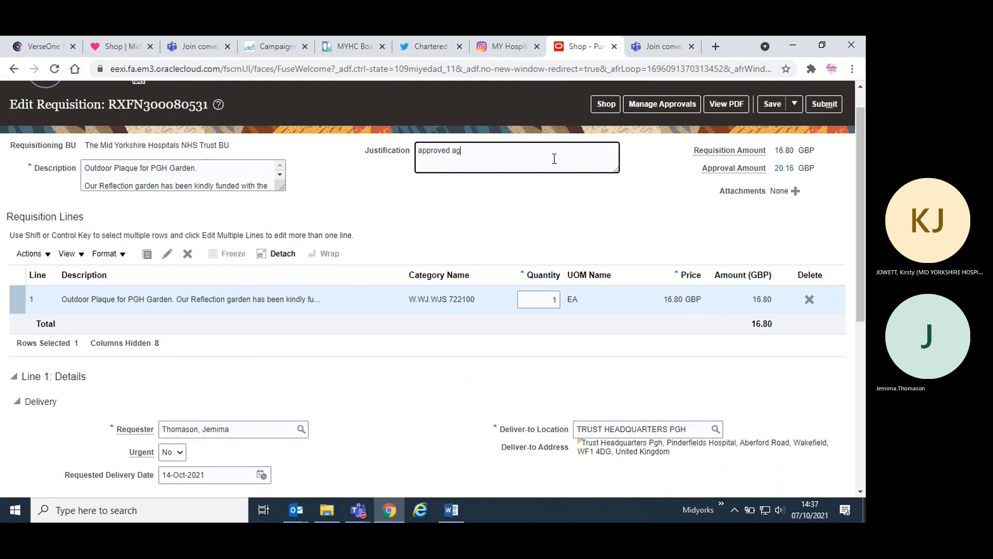
{"action": "type", "text": "ainst cfa"}
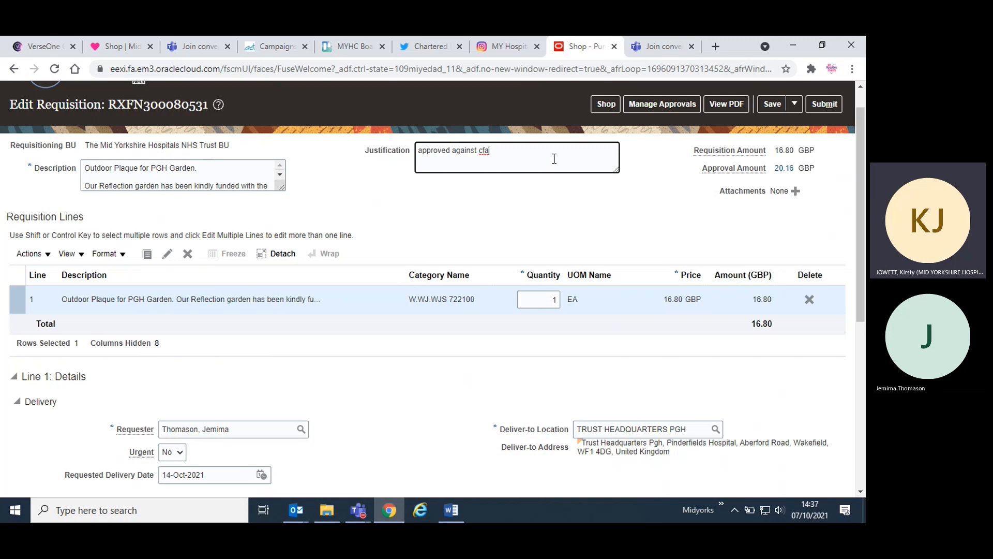
{"action": "type", "text": " number"}
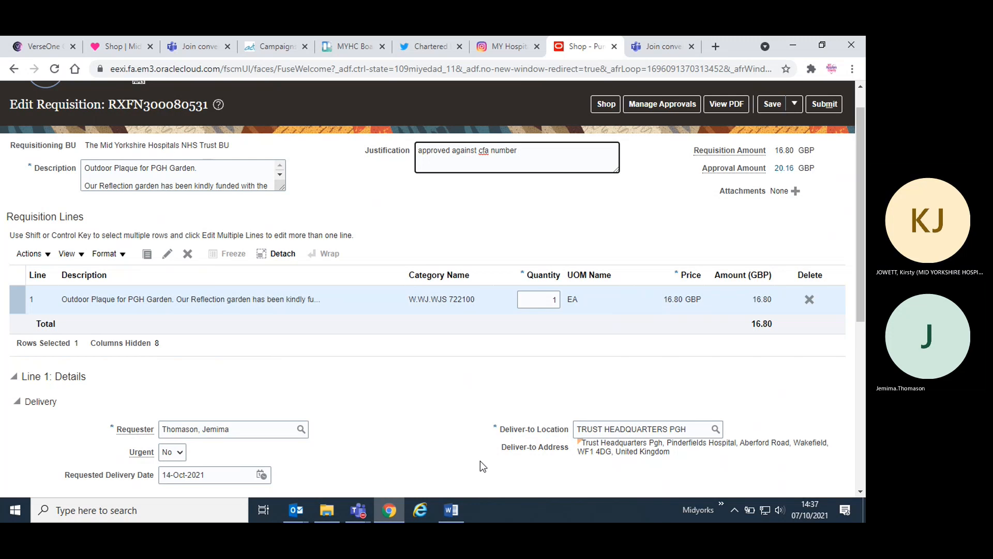
{"action": "left_click", "coordinate": [451, 510]}
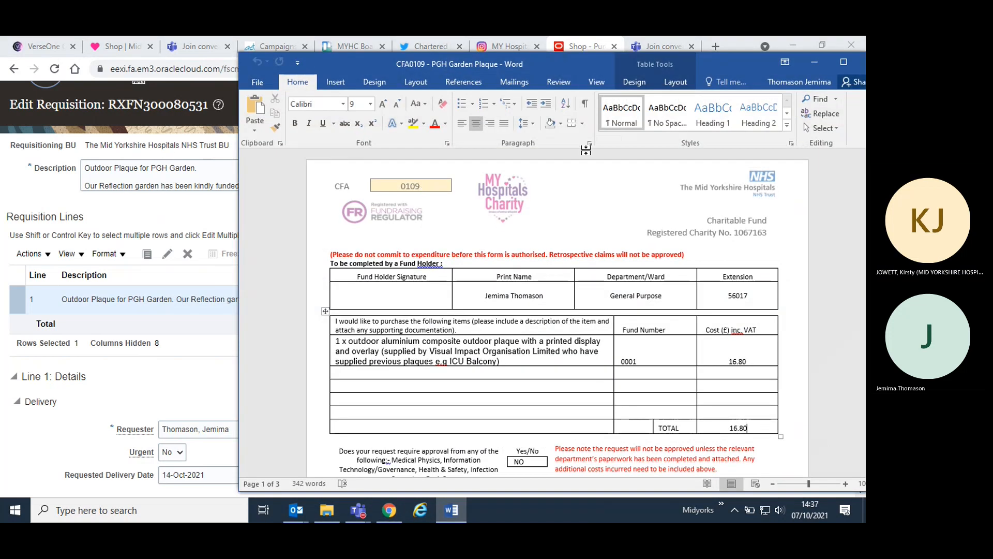
{"action": "left_click", "coordinate": [816, 62]}
{"action": "type", "text": "0"}
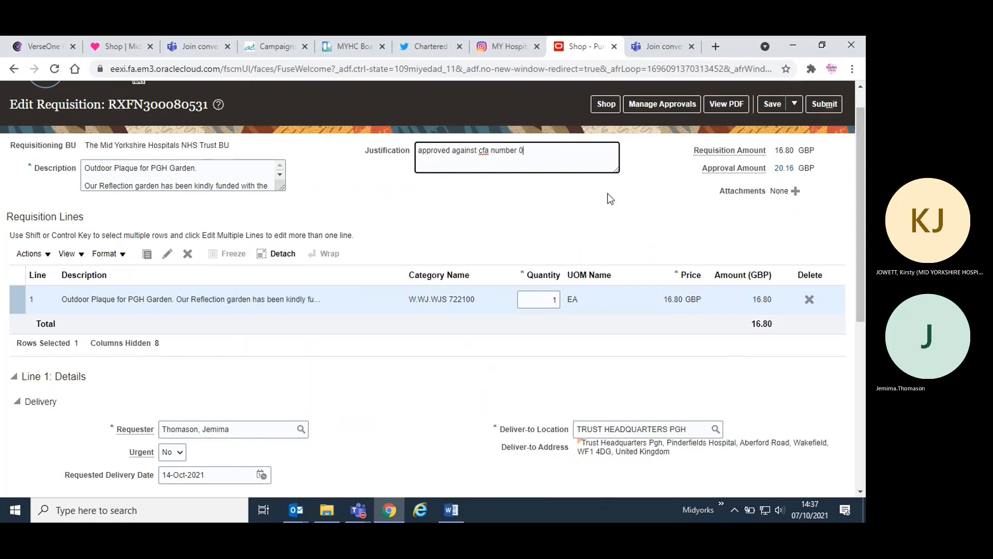
{"action": "type", "text": "109"}
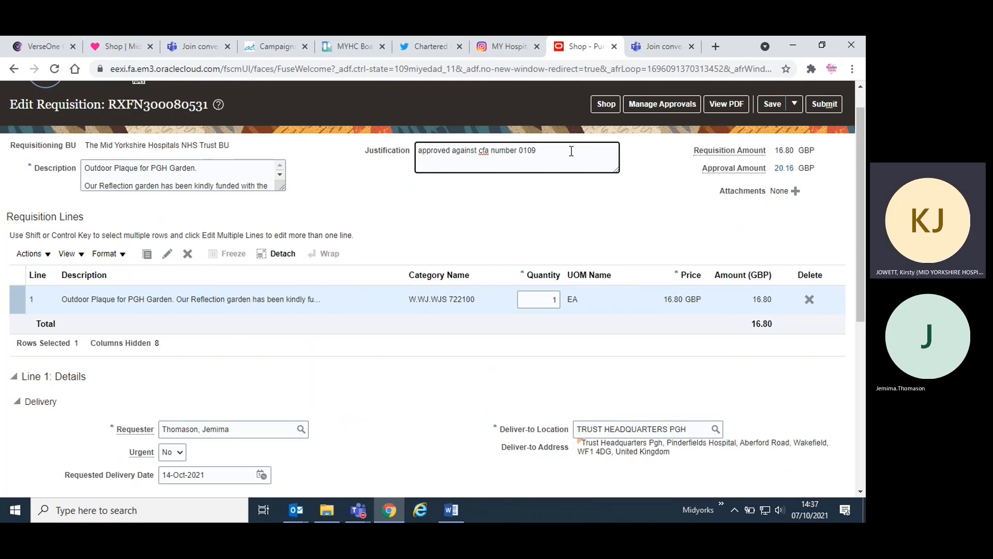
{"action": "type", "text": " as attach"}
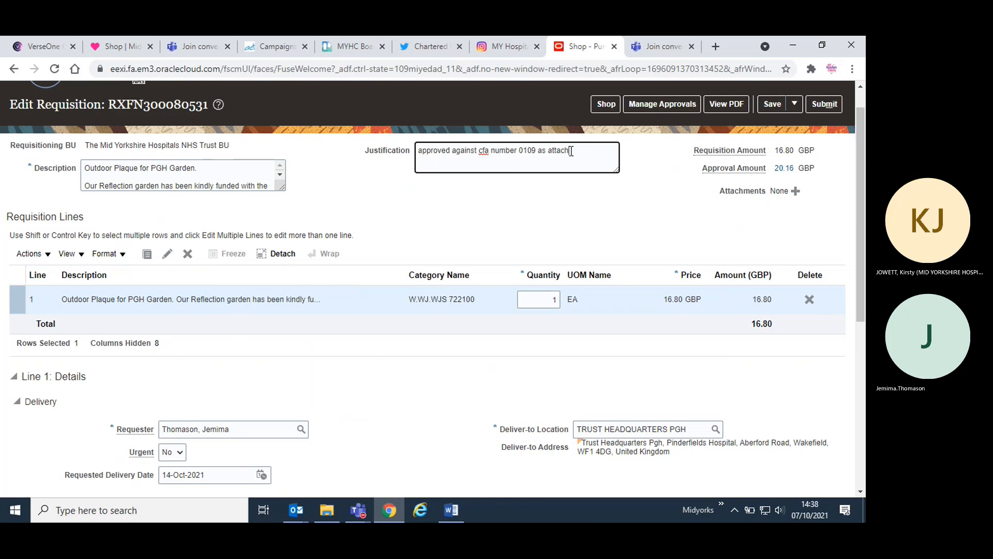
{"action": "type", "text": "ed to this requsition"}
- Complete the Justification with "as attached to this requisition" and correct the spelling of its last word
{"action": "right_click", "coordinate": [447, 165]}
{"action": "left_click", "coordinate": [471, 173]}
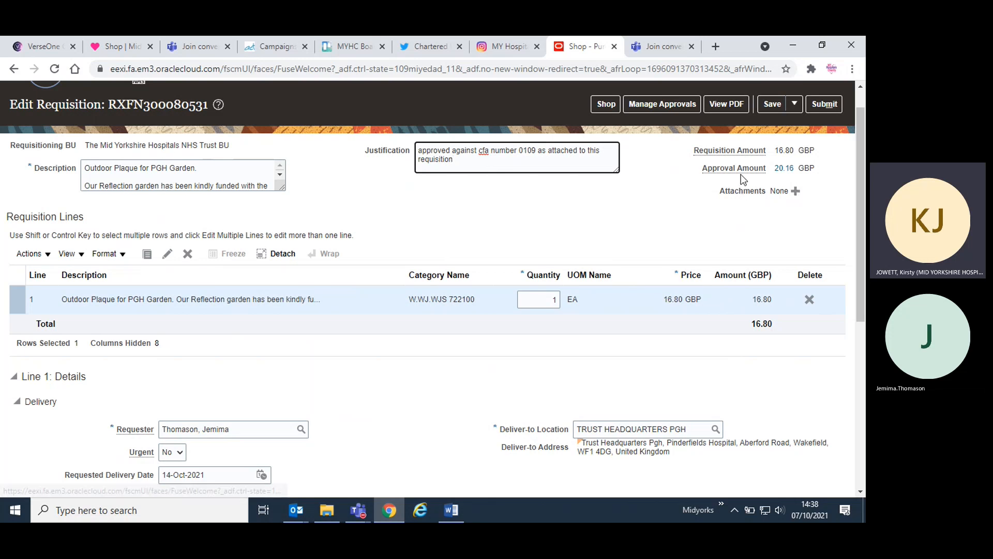
- Attach the "CFA0109 - PGH Garden Plaque" document from the PGH garden info folder to the requisition
{"action": "left_click", "coordinate": [797, 191]}
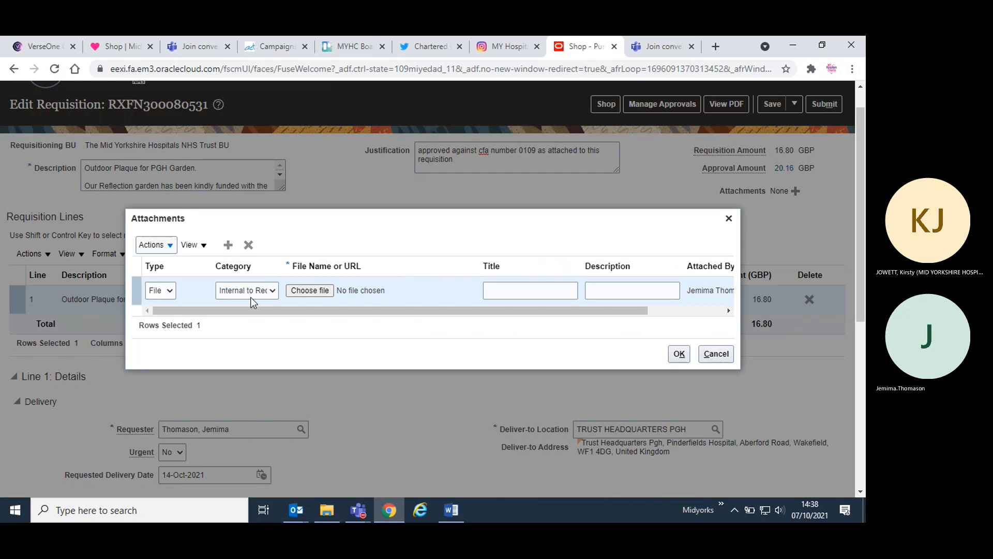
{"action": "left_click", "coordinate": [310, 291]}
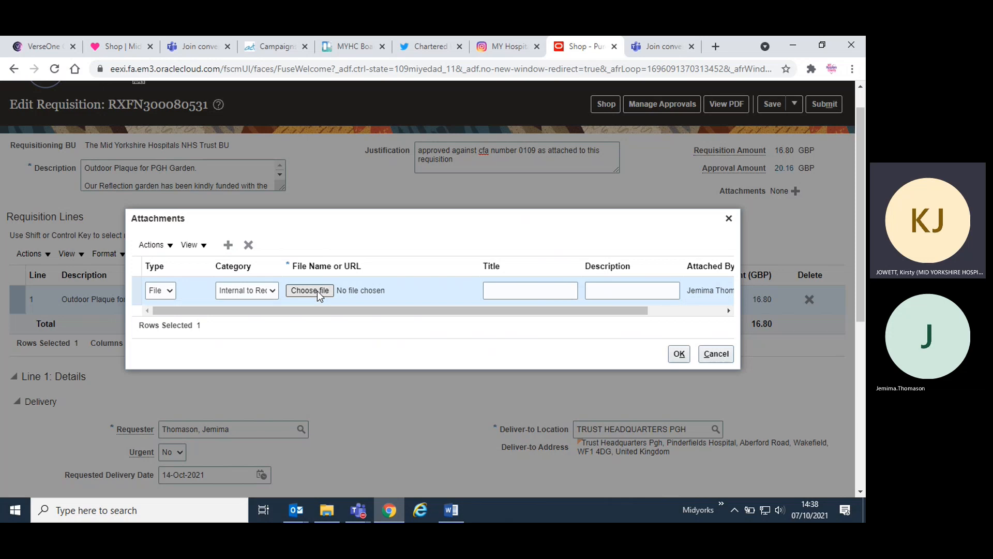
{"action": "left_click", "coordinate": [318, 291]}
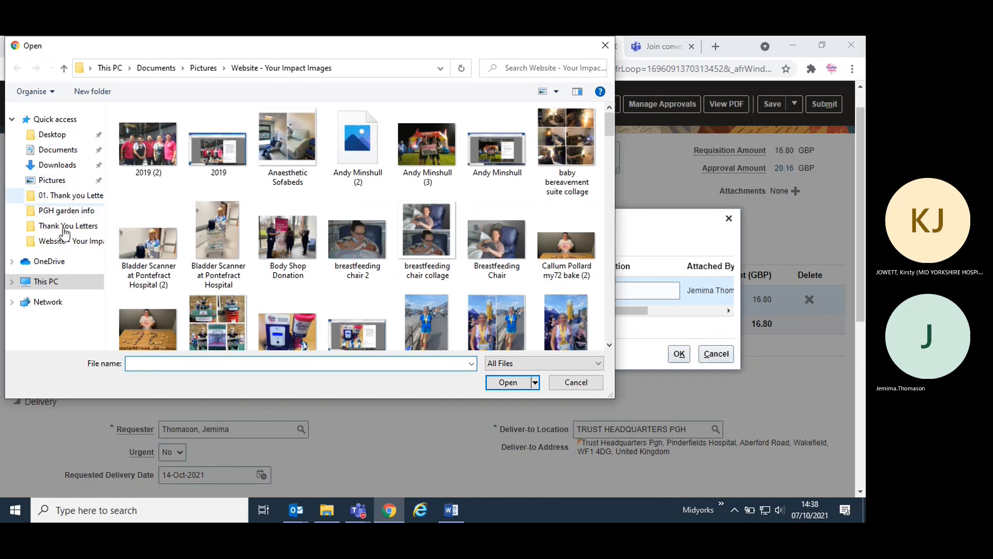
{"action": "left_click", "coordinate": [67, 284]}
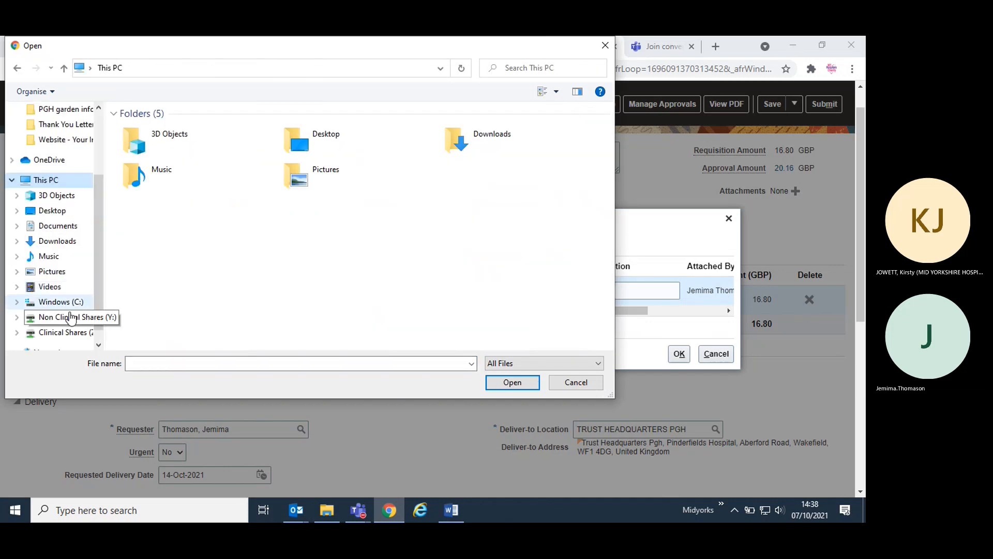
{"action": "left_click", "coordinate": [73, 319]}
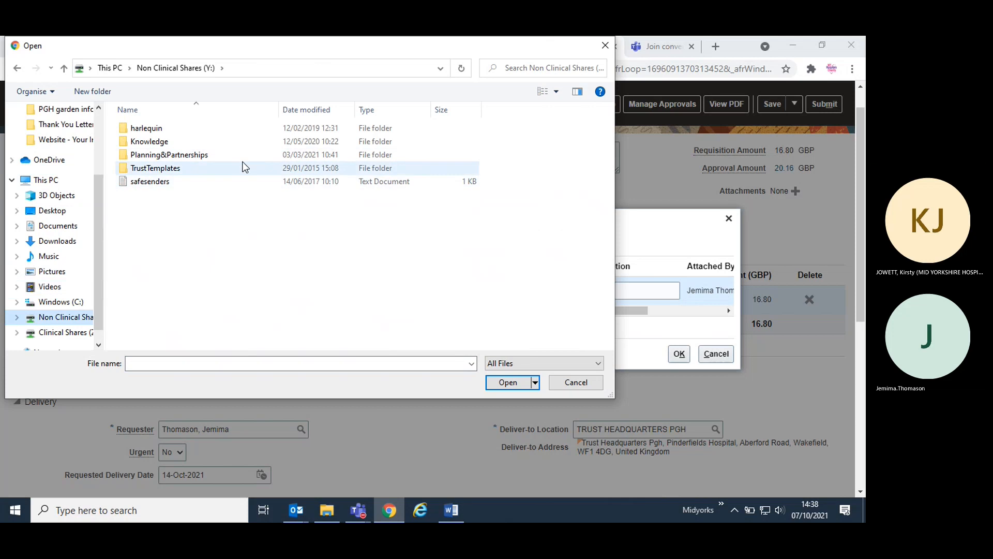
{"action": "left_click", "coordinate": [77, 111]}
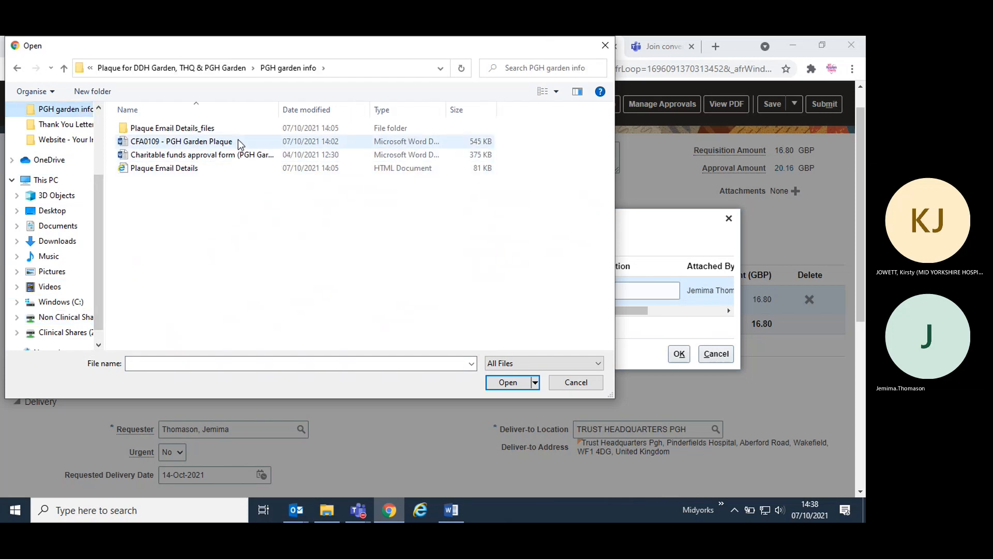
{"action": "left_click", "coordinate": [238, 140]}
{"action": "left_click", "coordinate": [511, 382]}
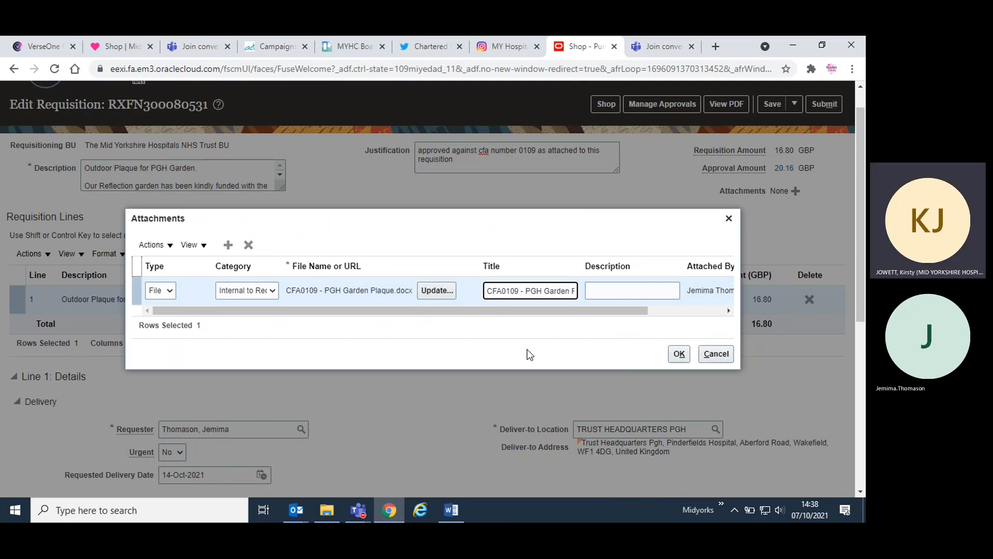
{"action": "left_click", "coordinate": [673, 361]}
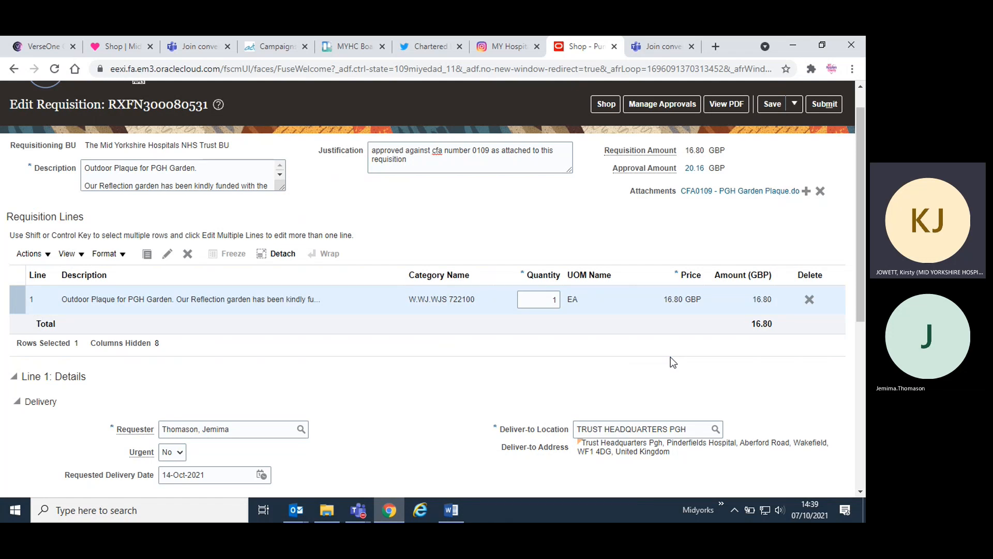
- Attach the "Plaque Email Details" file from the PGH garden info folder as a second requisition attachment
{"action": "left_click", "coordinate": [806, 193]}
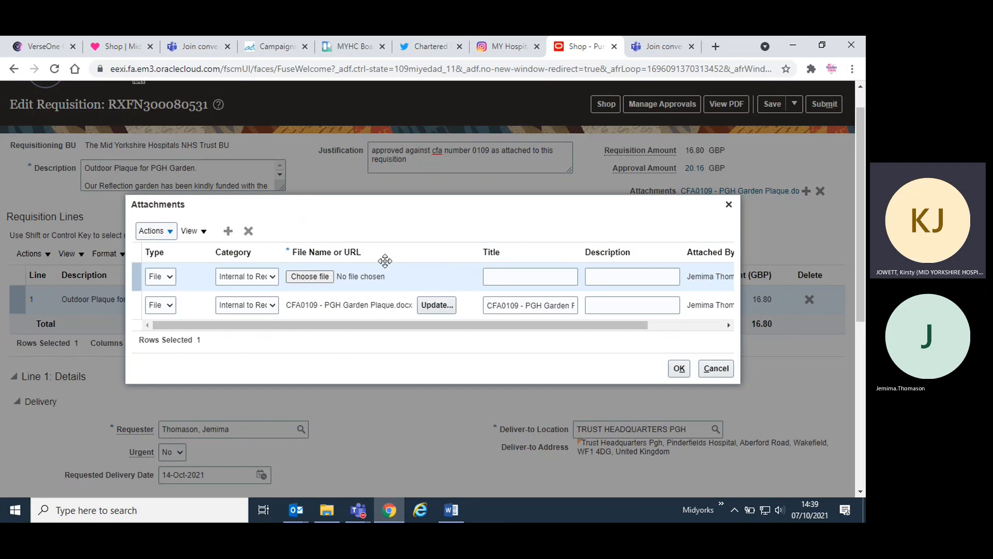
{"action": "left_click", "coordinate": [311, 280]}
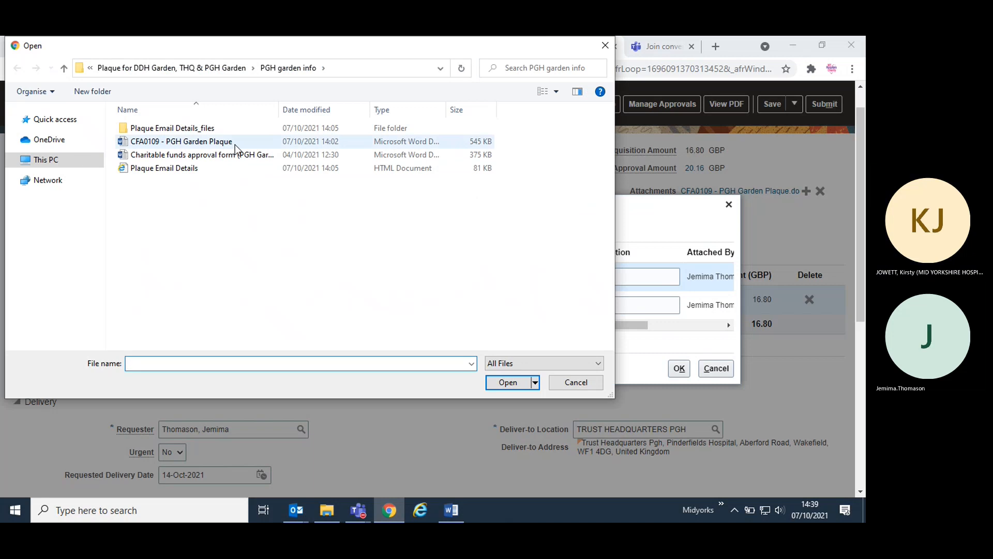
{"action": "left_click", "coordinate": [227, 172]}
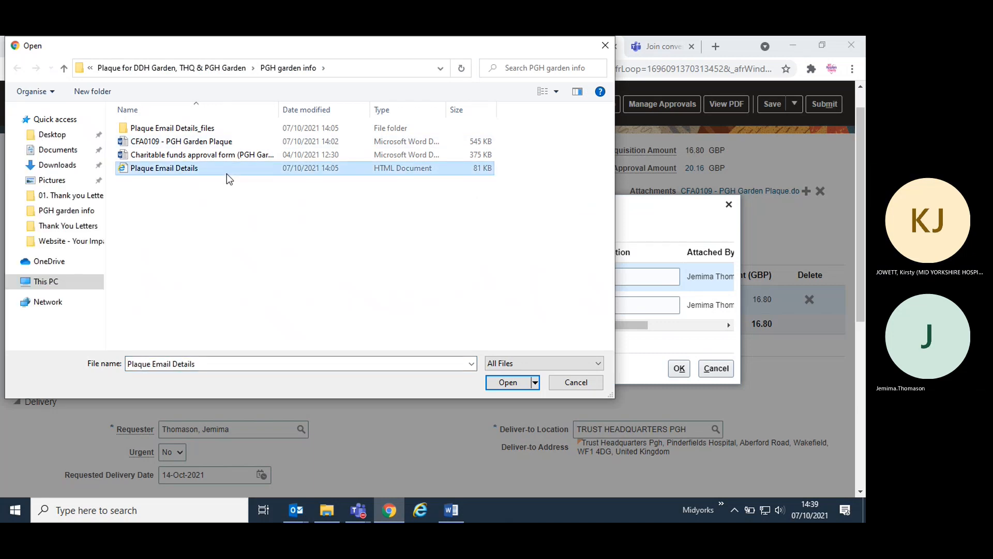
{"action": "double_click", "coordinate": [227, 173]}
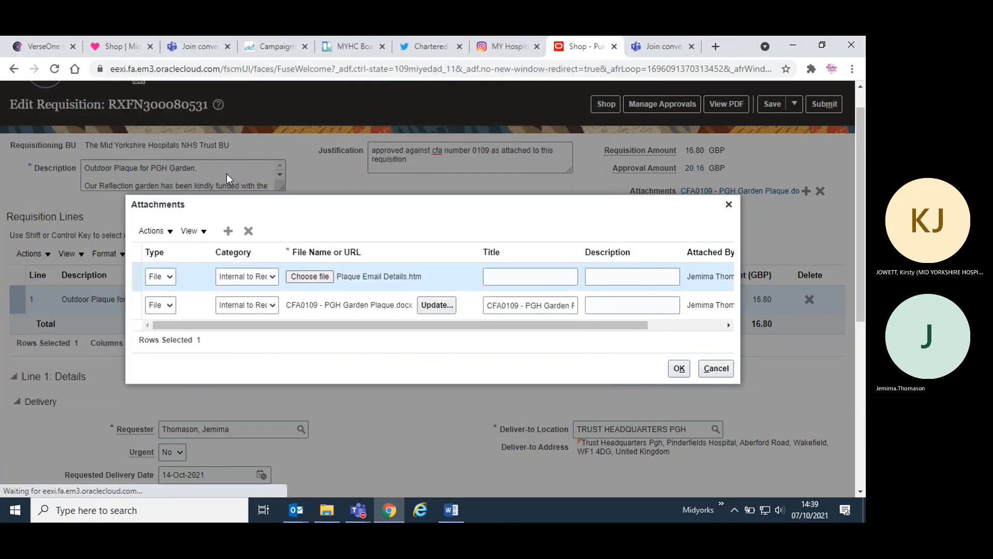
{"action": "left_click", "coordinate": [679, 368]}
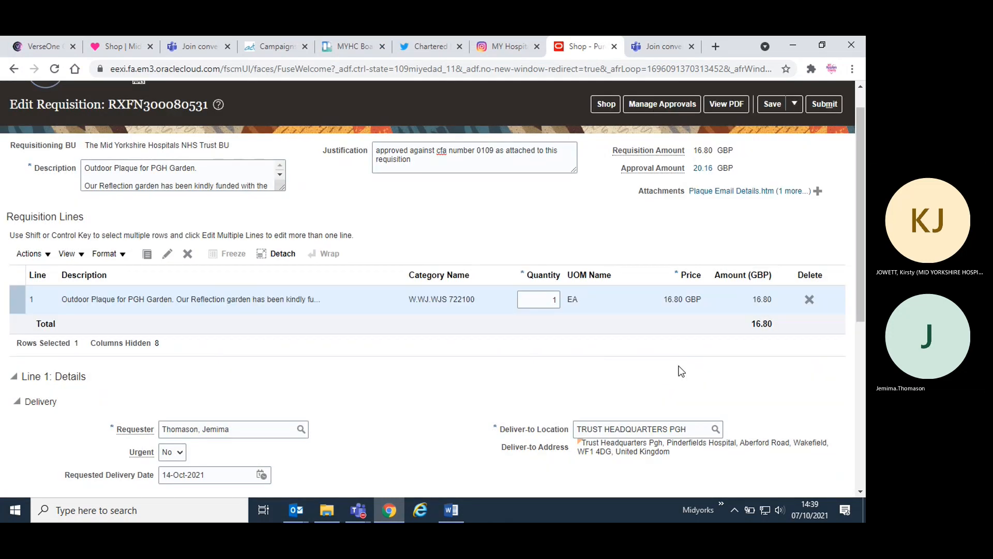
- Open the Charge Account segments for the requisition line and bring up the charitable funds approval email in Outlook beside them
{"action": "scroll", "coordinate": [574, 356], "scroll_direction": "down", "scroll_amount": 6}
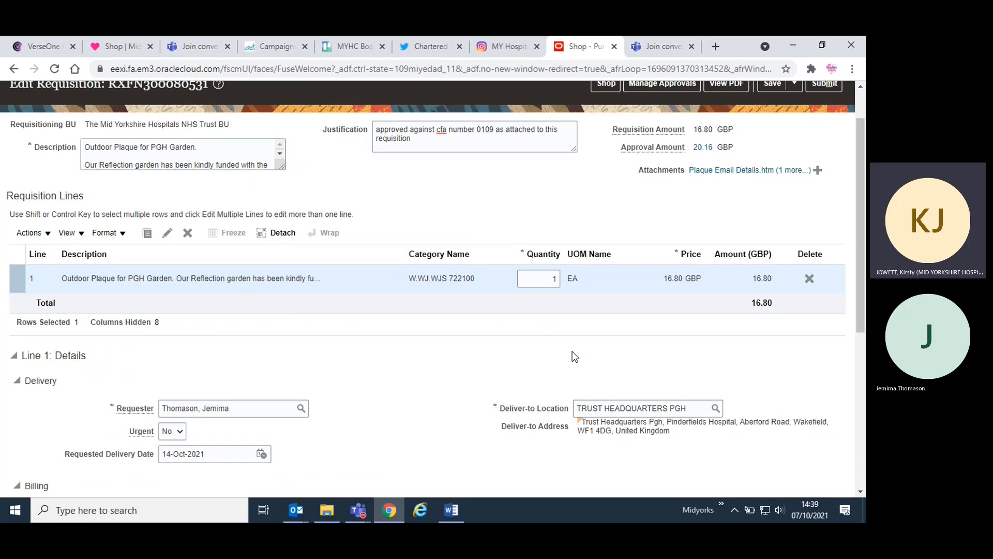
{"action": "scroll", "coordinate": [575, 356], "scroll_direction": "up", "scroll_amount": 1}
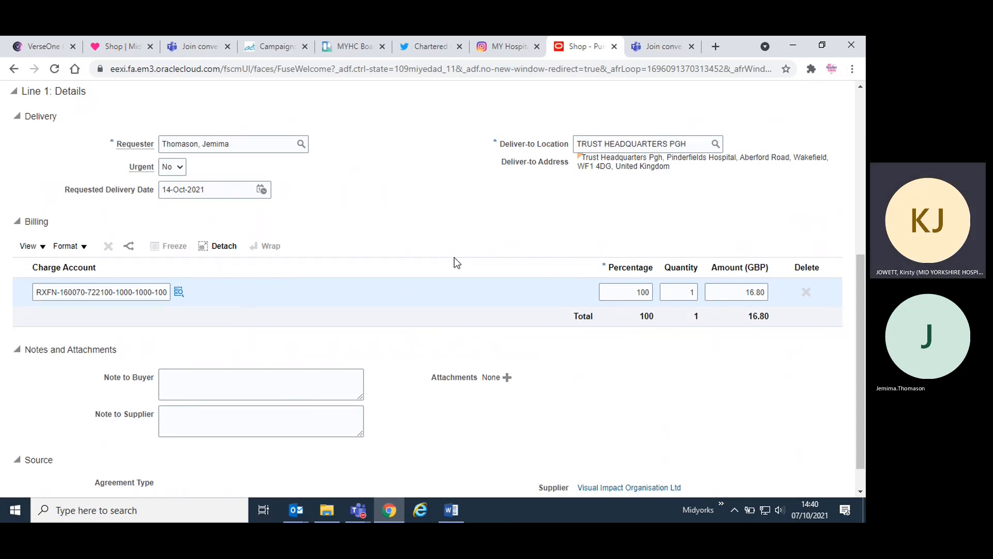
{"action": "scroll", "coordinate": [455, 261], "scroll_direction": "down", "scroll_amount": 1}
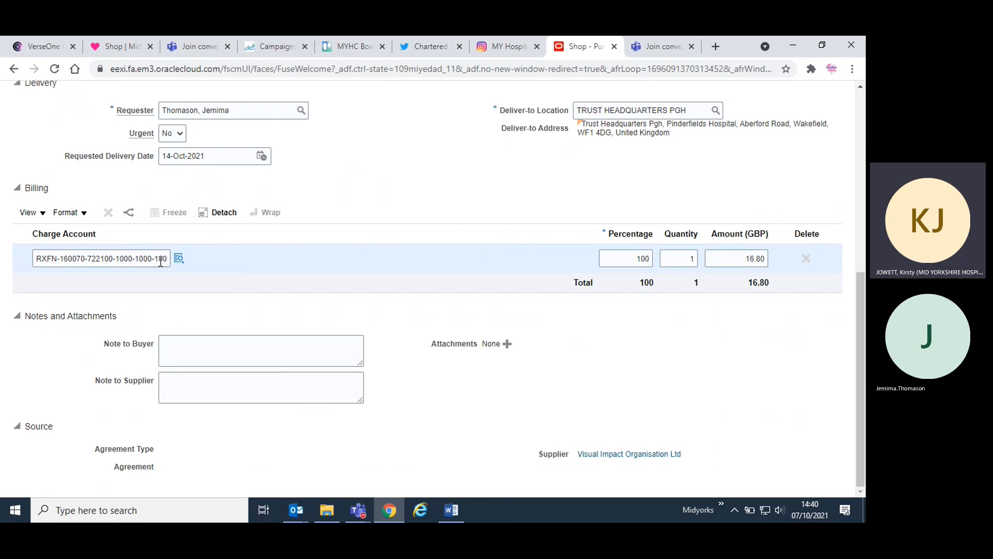
{"action": "left_click", "coordinate": [179, 258]}
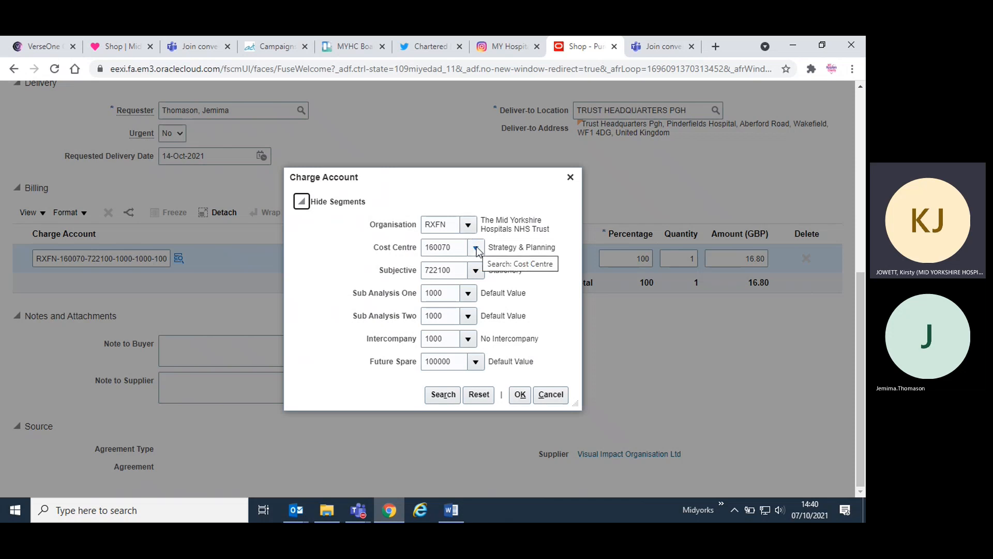
{"action": "left_click", "coordinate": [296, 510]}
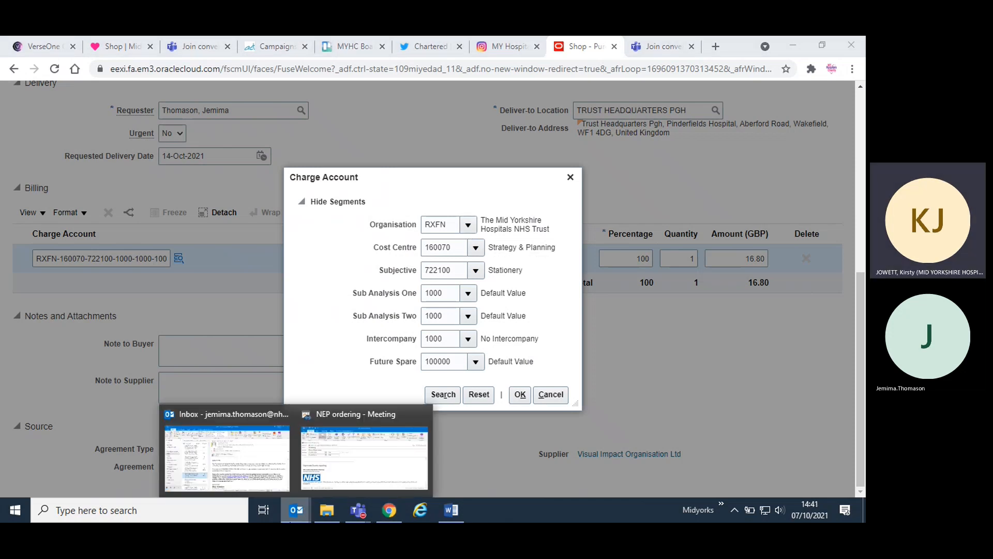
{"action": "left_click", "coordinate": [263, 468]}
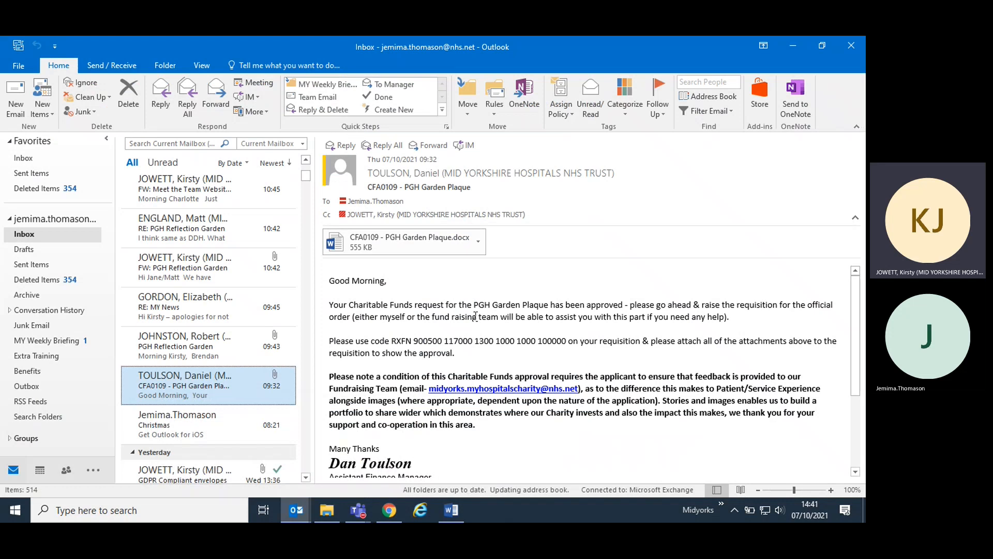
{"action": "left_click_drag", "start_coordinate": [657, 49], "coordinate": [228, 98]}
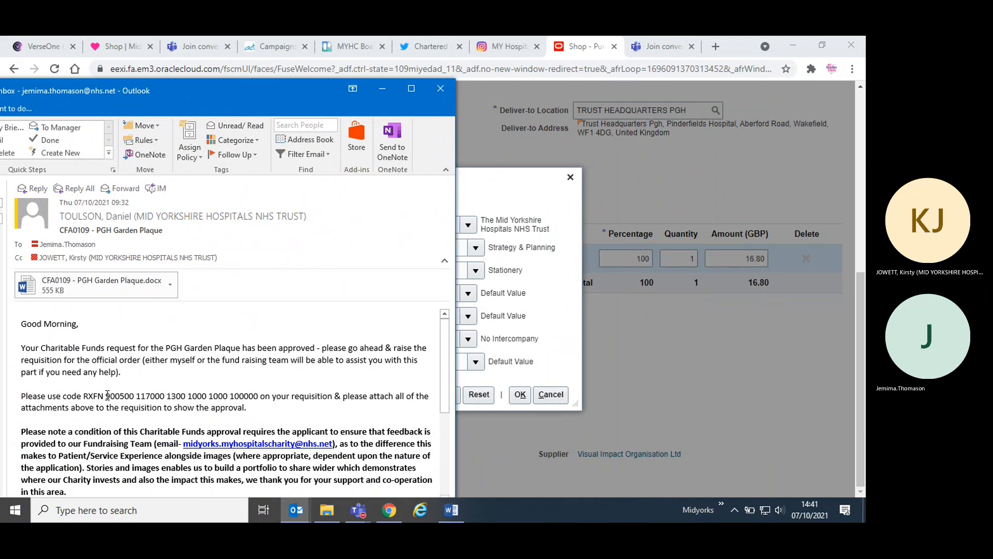
- Mark the cost centre code in the approval email and set the charge account's Cost Centre to 900500 in the requisition
{"action": "left_click_drag", "start_coordinate": [106, 395], "coordinate": [133, 396]}
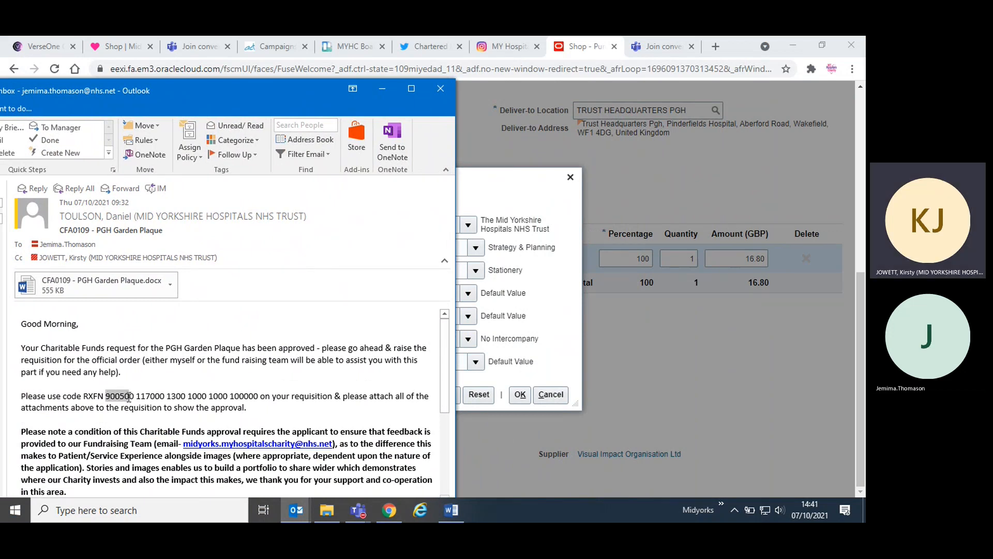
{"action": "left_click", "coordinate": [531, 191]}
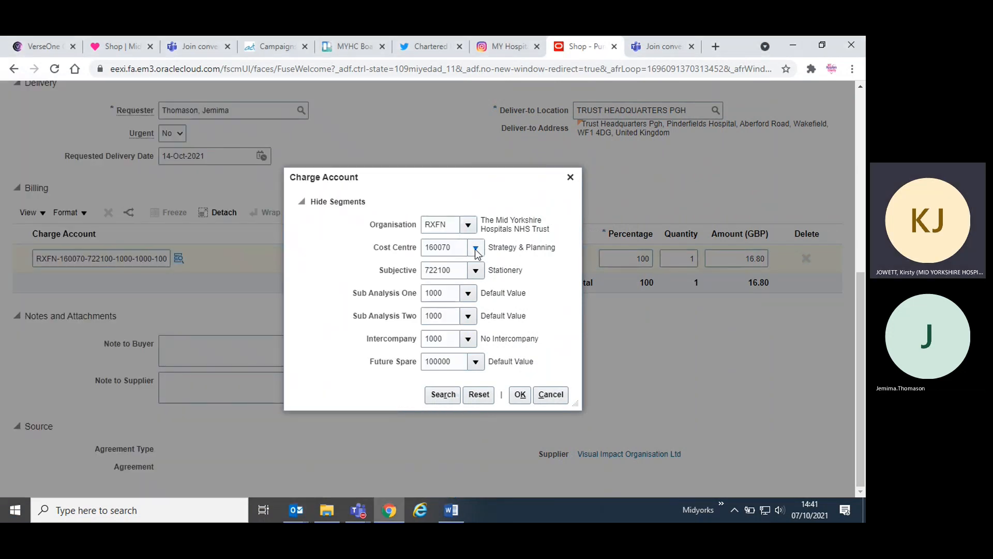
{"action": "left_click_drag", "start_coordinate": [457, 249], "coordinate": [389, 246]}
{"action": "type", "text": "900500"}
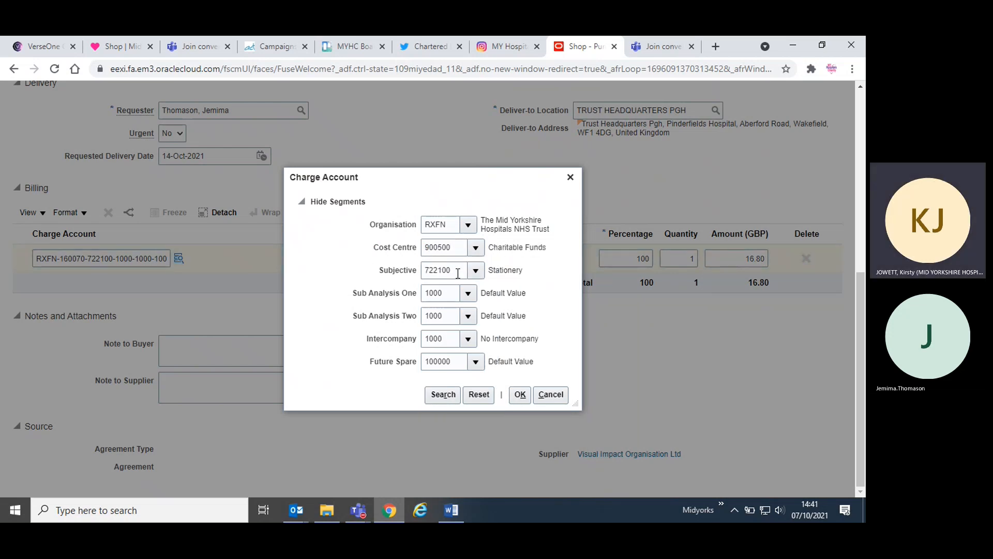
- Recheck the code in the approval email and set the charge account's Subjective segment to 117000
{"action": "mouse_move", "coordinate": [303, 510]}
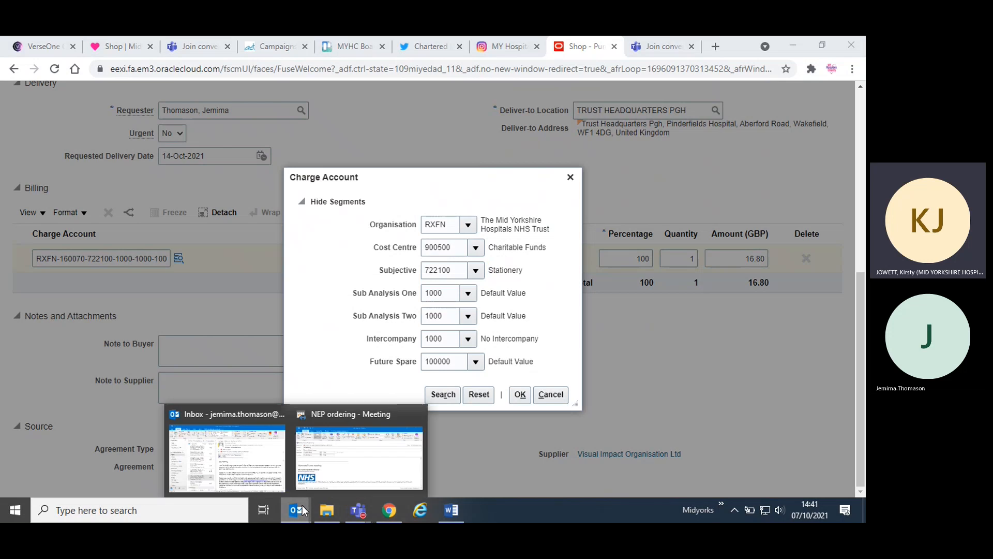
{"action": "left_click", "coordinate": [231, 413]}
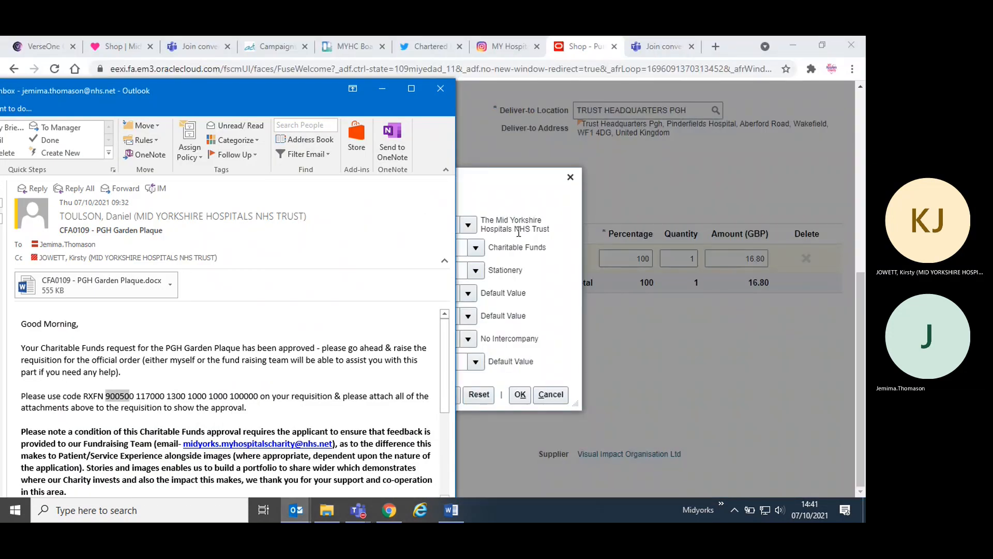
{"action": "left_click", "coordinate": [507, 290]}
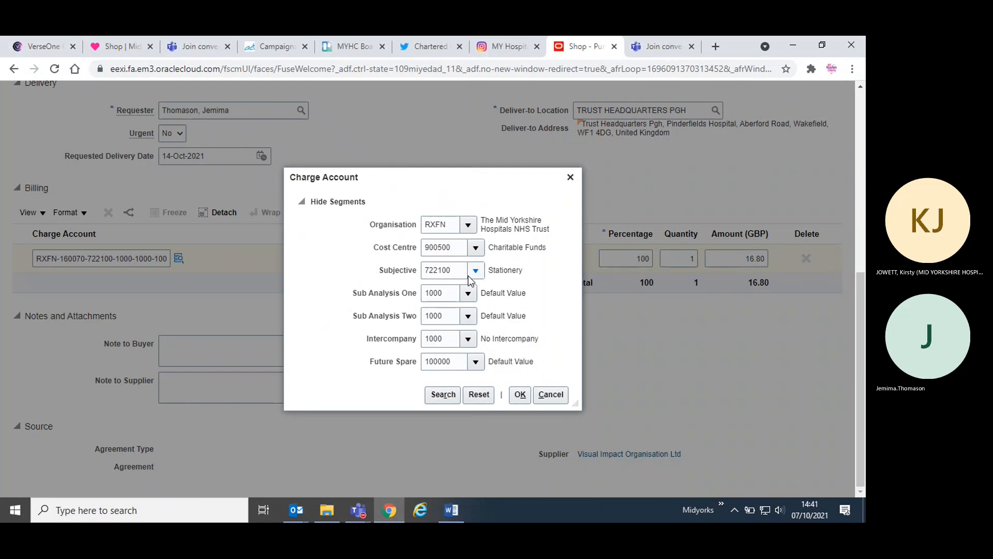
{"action": "double_click", "coordinate": [460, 270]}
{"action": "type", "text": "117"}
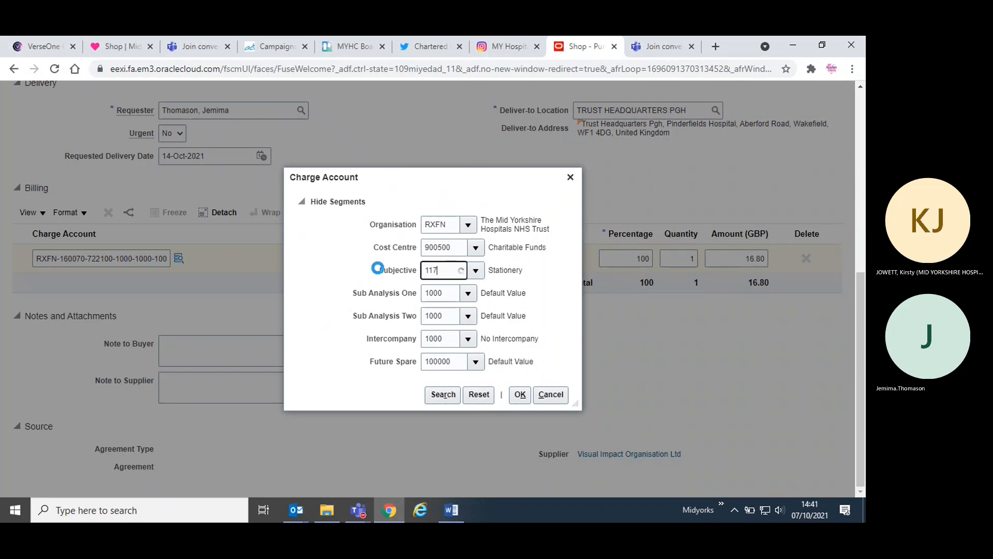
{"action": "type", "text": "000"}
- Set the Sub Analysis One segment to 1300, checking the code against the approval email
{"action": "double_click", "coordinate": [450, 293]}
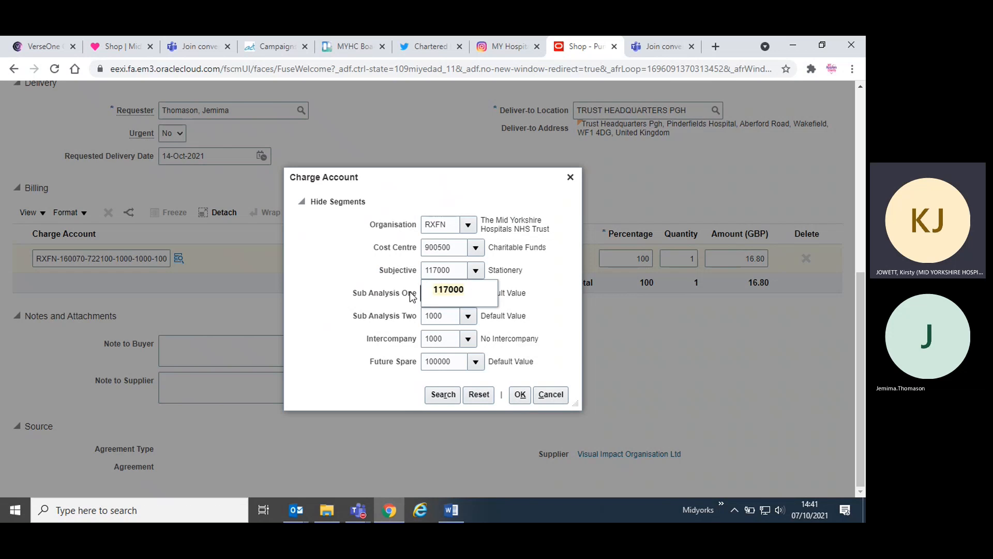
{"action": "mouse_move", "coordinate": [296, 511]}
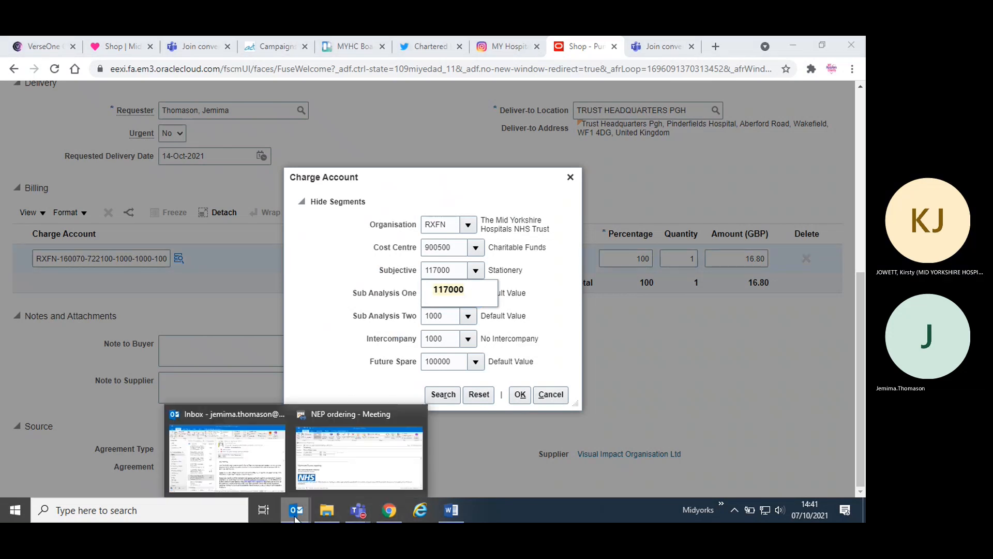
{"action": "left_click", "coordinate": [256, 471]}
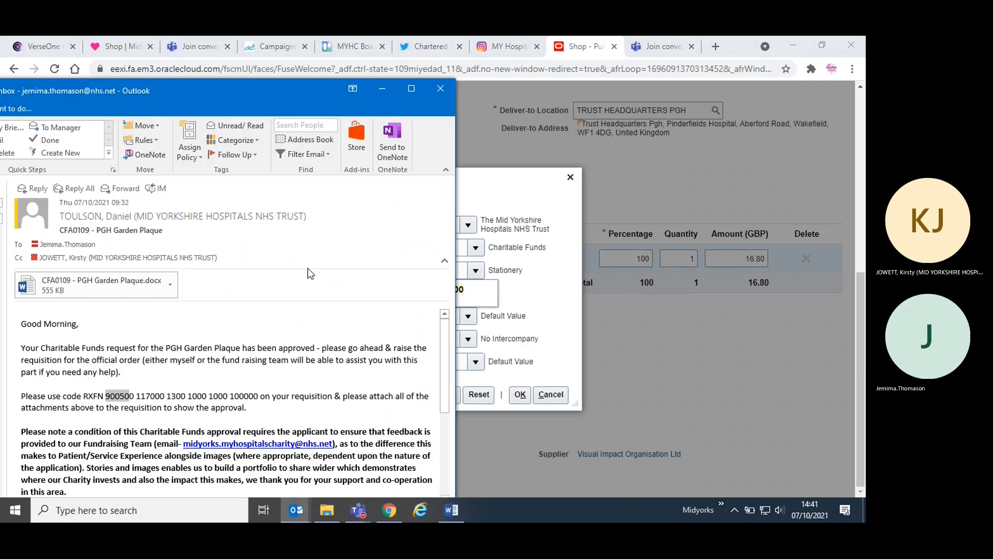
{"action": "left_click", "coordinate": [393, 94]}
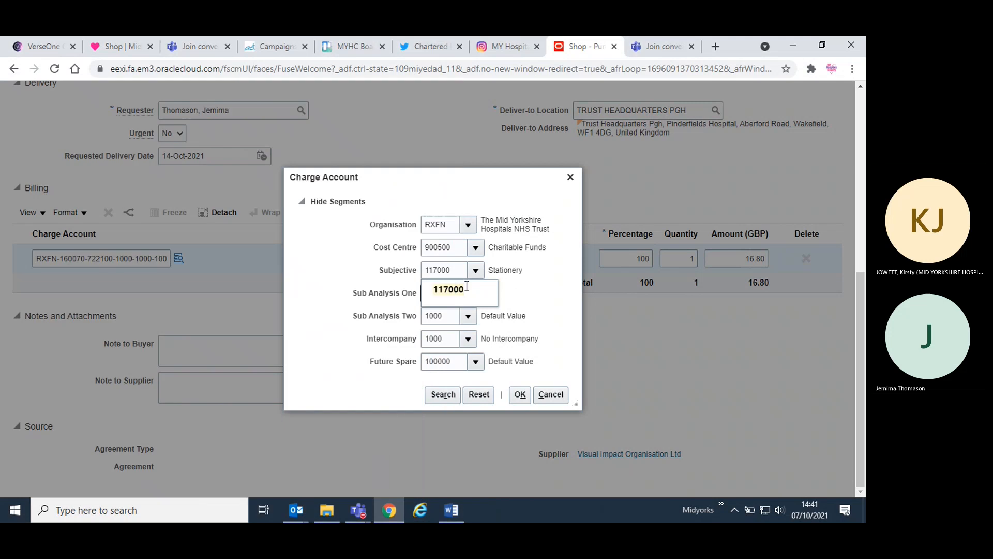
{"action": "left_click", "coordinate": [453, 310]}
{"action": "left_click", "coordinate": [451, 297]}
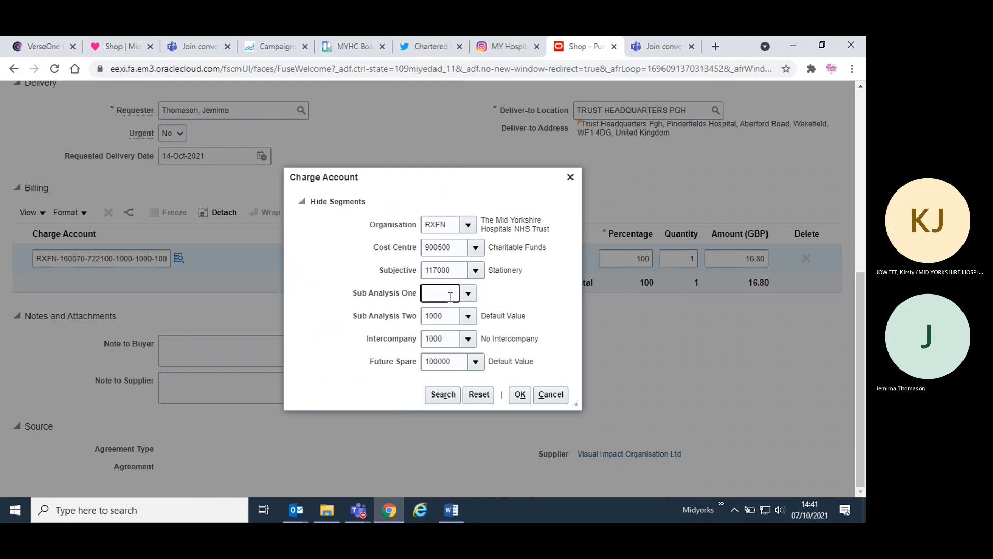
{"action": "type", "text": "1300"}
{"action": "left_click", "coordinate": [438, 309]}
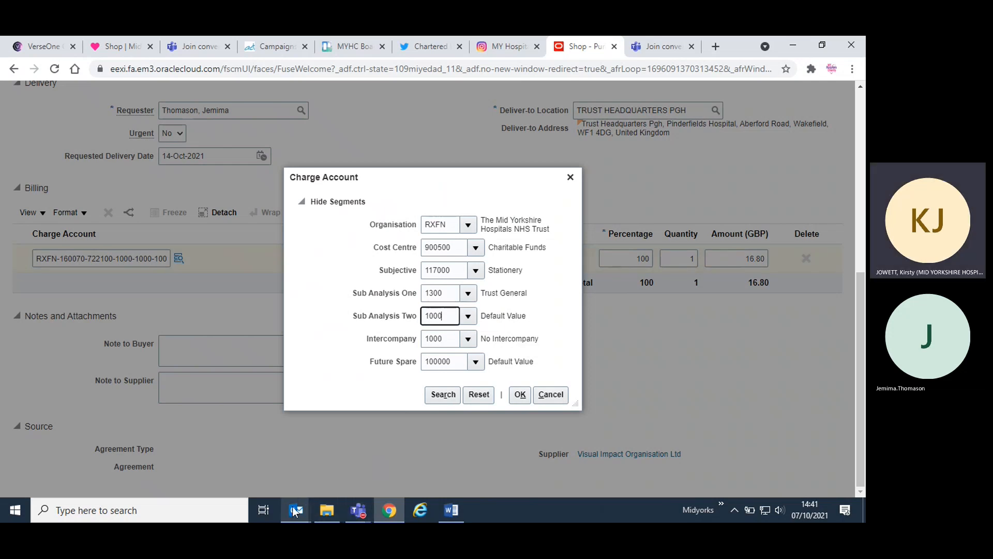
- Check the Sub Analysis Two, Intercompany and Future Spare segments against the approval email and apply the charge account
{"action": "mouse_move", "coordinate": [294, 511]}
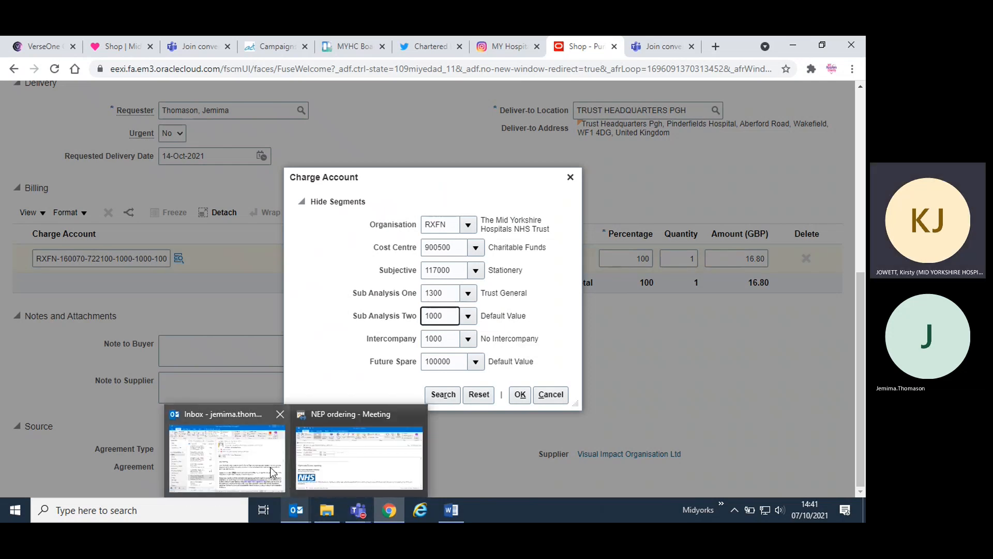
{"action": "mouse_move", "coordinate": [272, 472]}
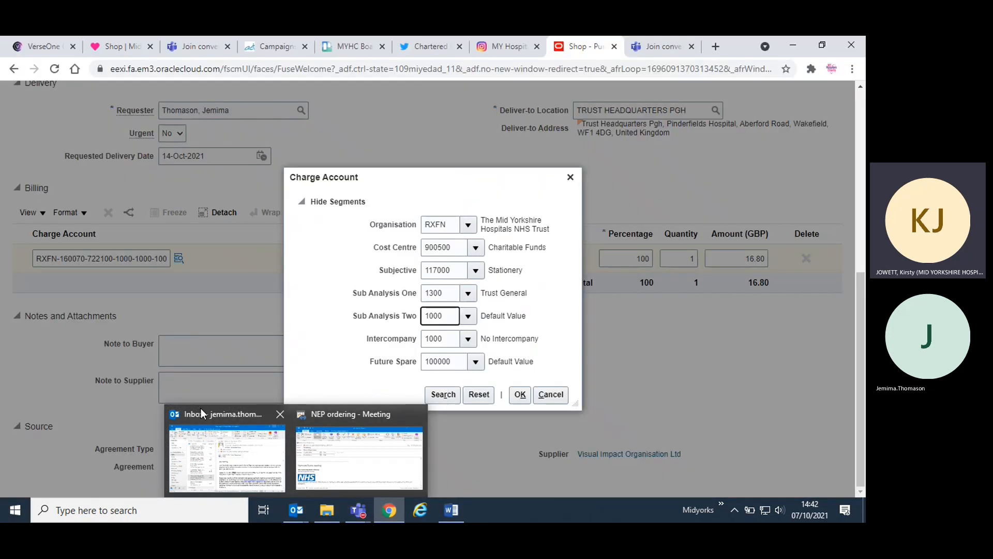
{"action": "mouse_move", "coordinate": [207, 427]}
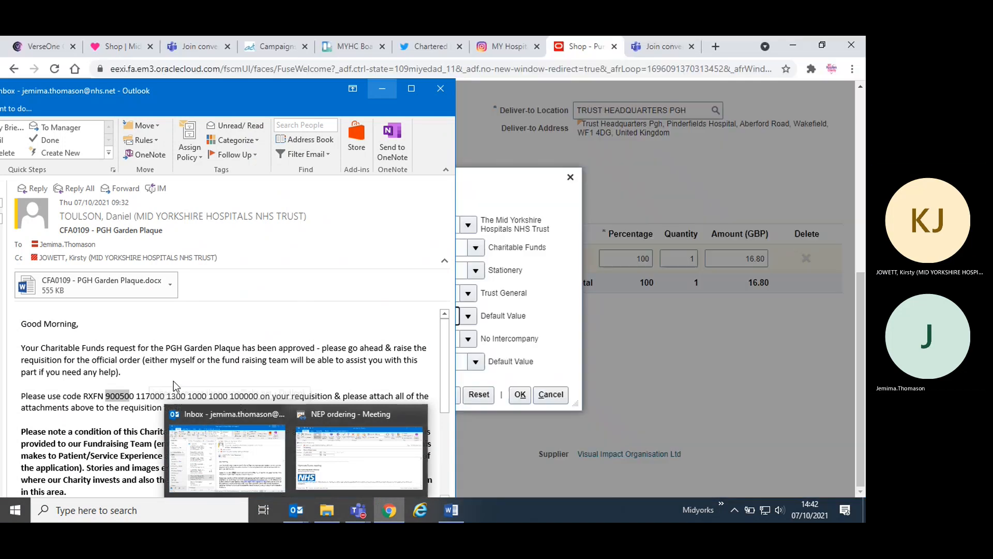
{"action": "left_click", "coordinate": [447, 339]}
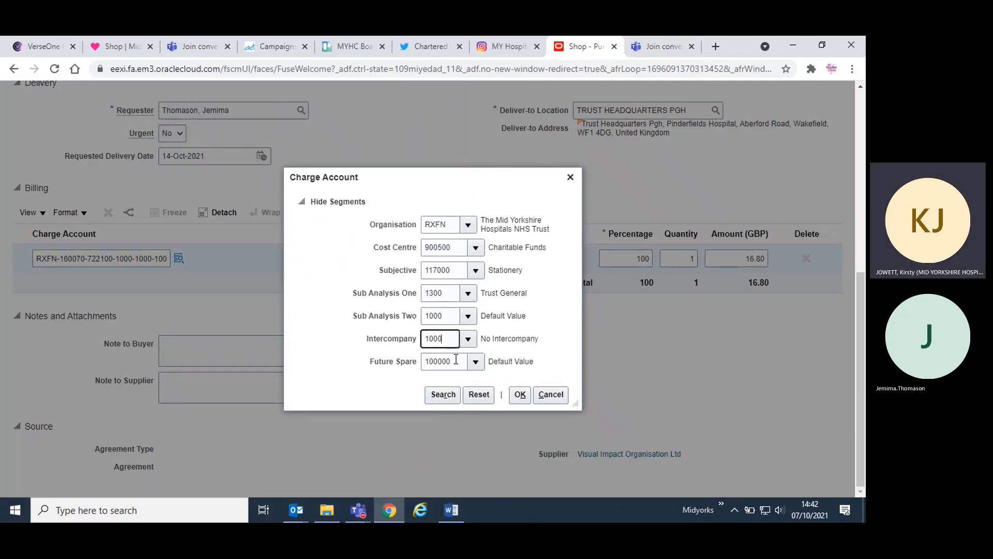
{"action": "left_click", "coordinate": [455, 358]}
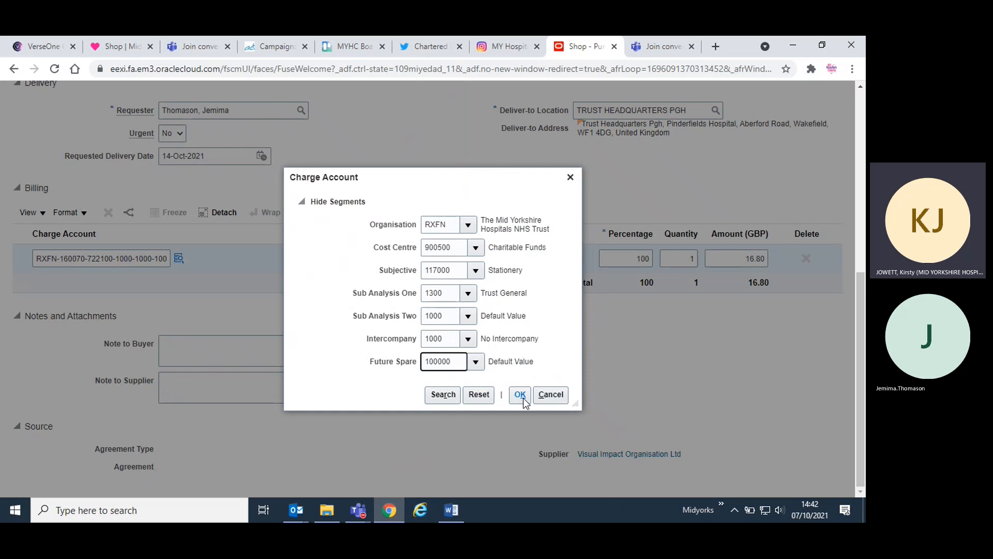
{"action": "left_click", "coordinate": [520, 394]}
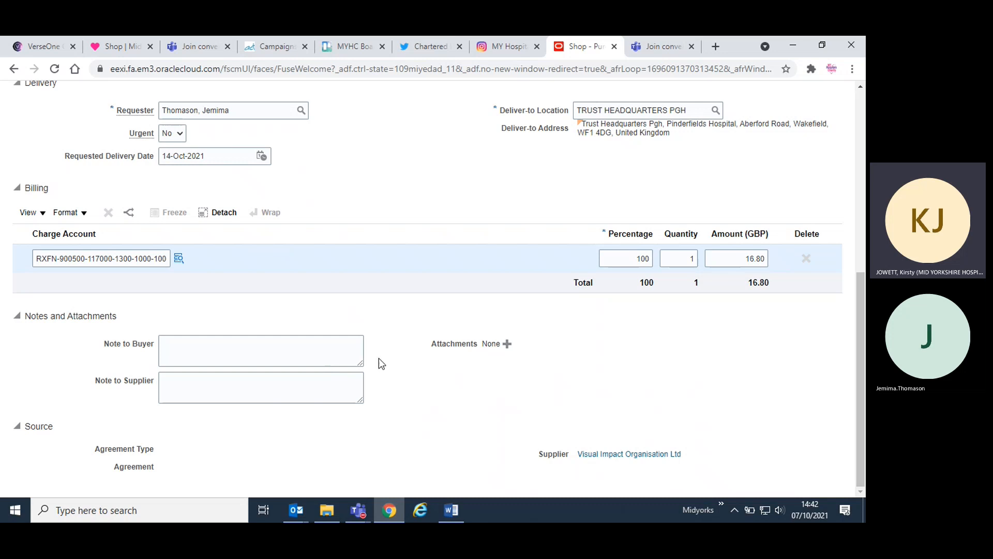
- Start the Note to Buyer with "Please contact", the contact's full name and "at"
{"action": "left_click", "coordinate": [297, 350]}
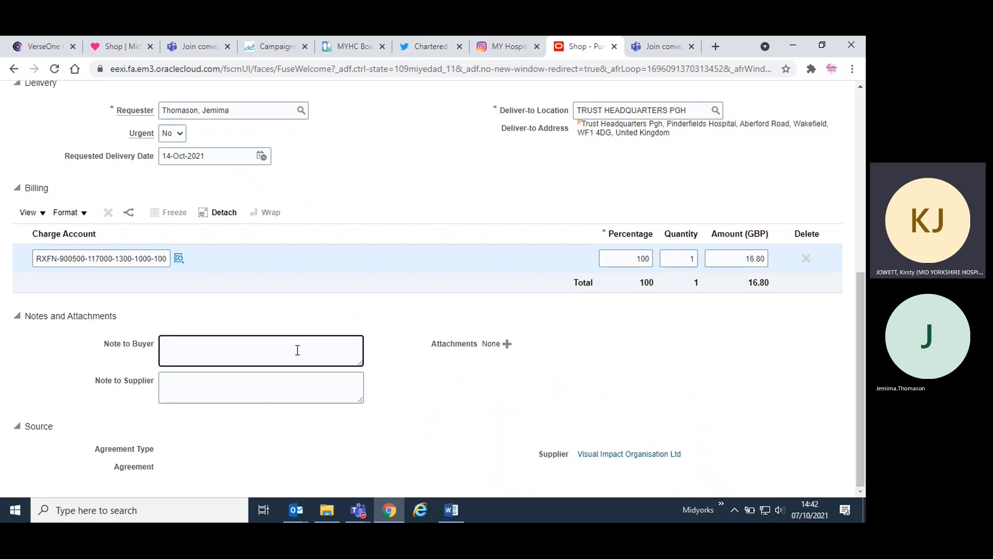
{"action": "type", "text": "Plea"}
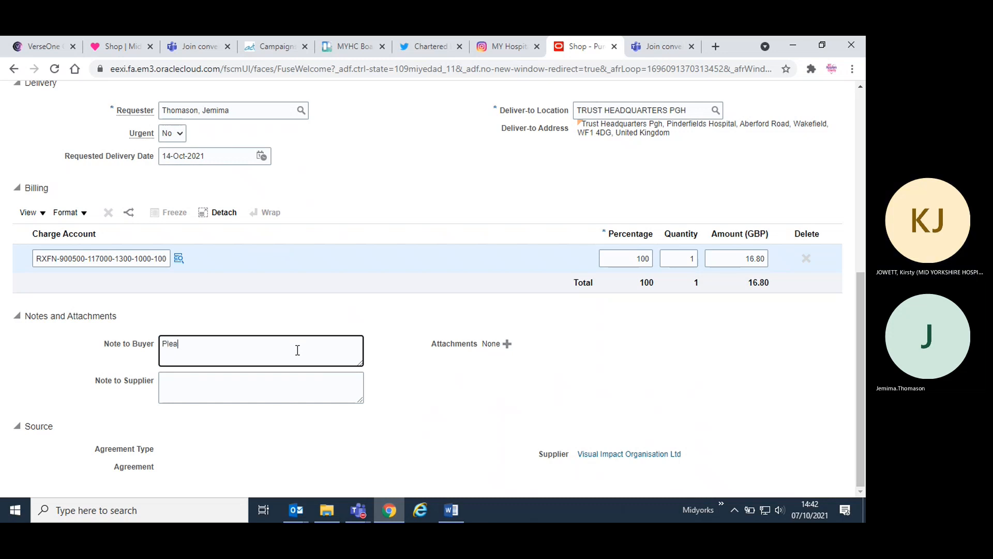
{"action": "type", "text": "se contact"}
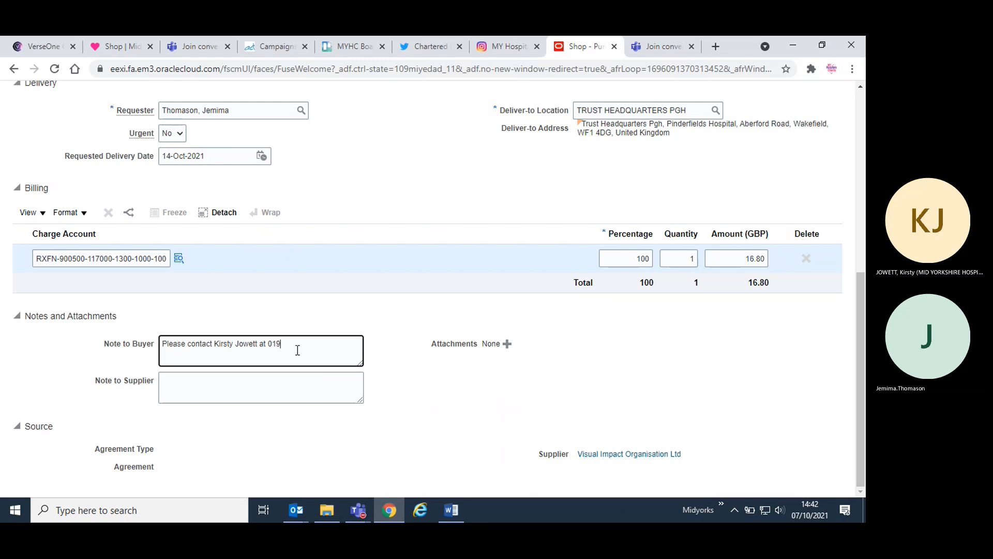
- Start entering the contact's e-mail address in the Note to Buyer and delete its last few letters
{"action": "key", "text": "BackSpace"}
{"action": "type", "text": "s"}
{"action": "key", "text": "BackSpace"}
{"action": "key", "text": "BackSpace"}
{"action": "key", "text": "BackSpace"}
{"action": "key", "text": "BackSpace"}
{"action": "key", "text": "BackSpace"}
{"action": "key", "text": "BackSpace"}
{"action": "key", "text": "BackSpace"}
{"action": "key", "text": "BackSpace"}
- Switch to Outlook and look through the mailbox folders for the charity mailbox's e-mail address, ending back at the requisition
{"action": "mouse_move", "coordinate": [296, 509]}
{"action": "left_click", "coordinate": [246, 452]}
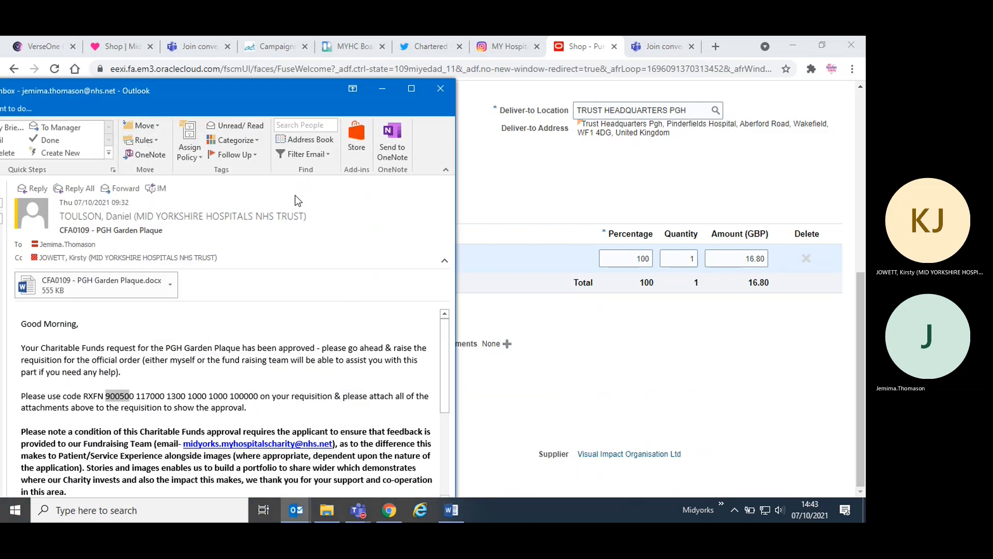
{"action": "left_click_drag", "start_coordinate": [547, 45], "coordinate": [523, 48]}
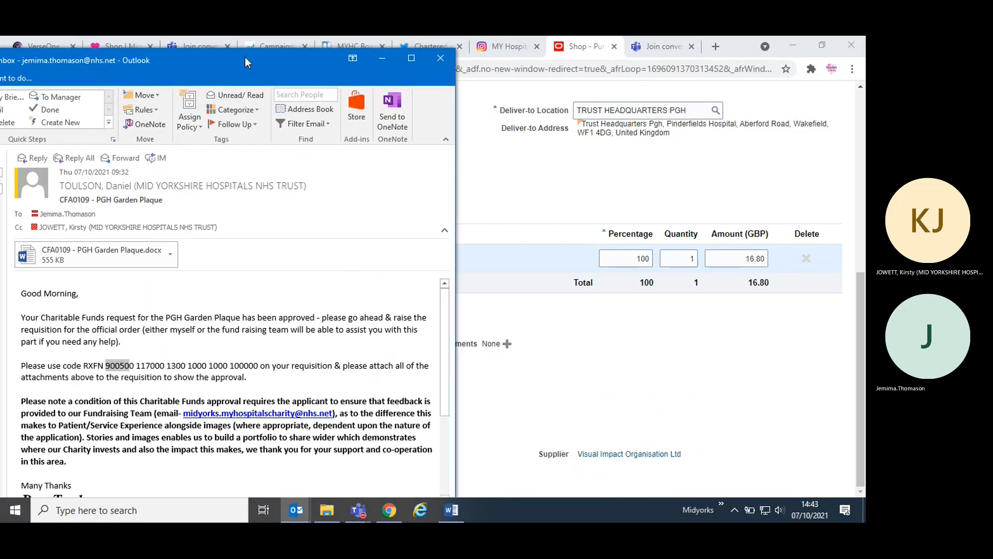
{"action": "left_click_drag", "start_coordinate": [244, 59], "coordinate": [591, 60]}
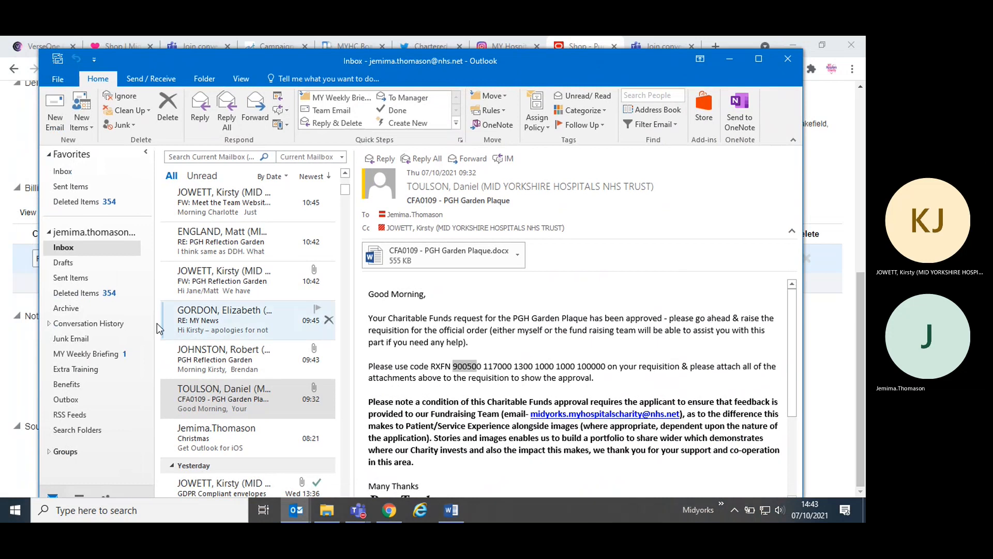
{"action": "scroll", "coordinate": [75, 405], "scroll_direction": "down", "scroll_amount": 4}
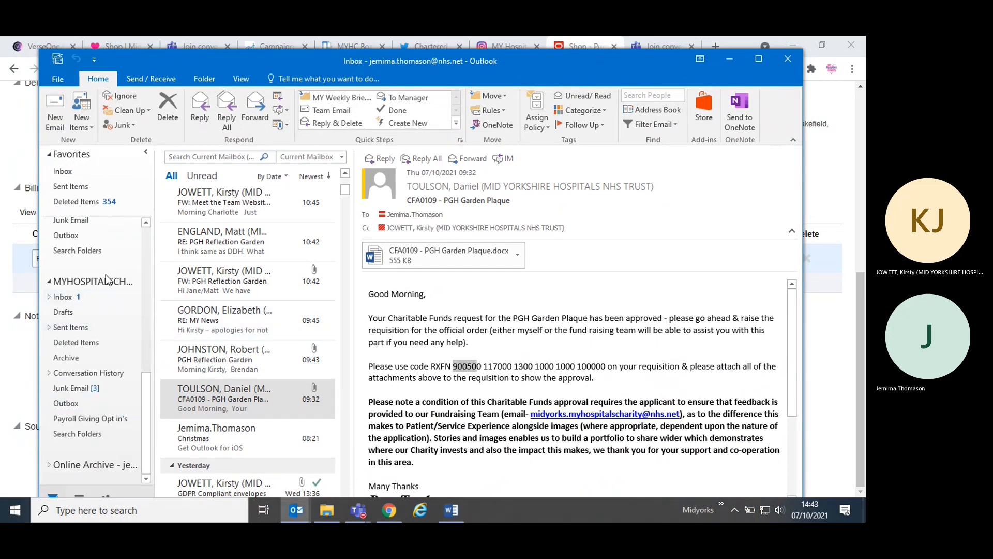
{"action": "left_click", "coordinate": [106, 282]}
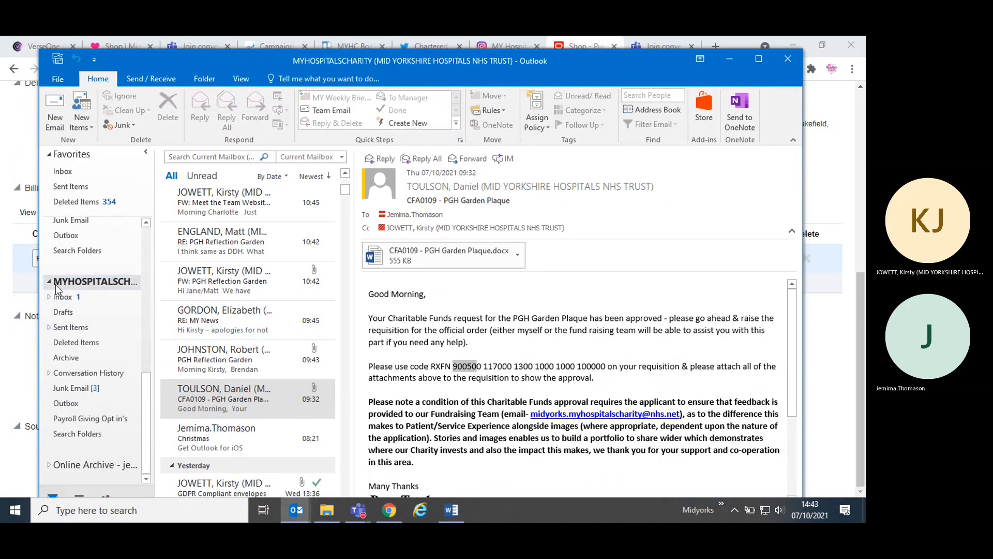
{"action": "scroll", "coordinate": [97, 292], "scroll_direction": "up", "scroll_amount": 5}
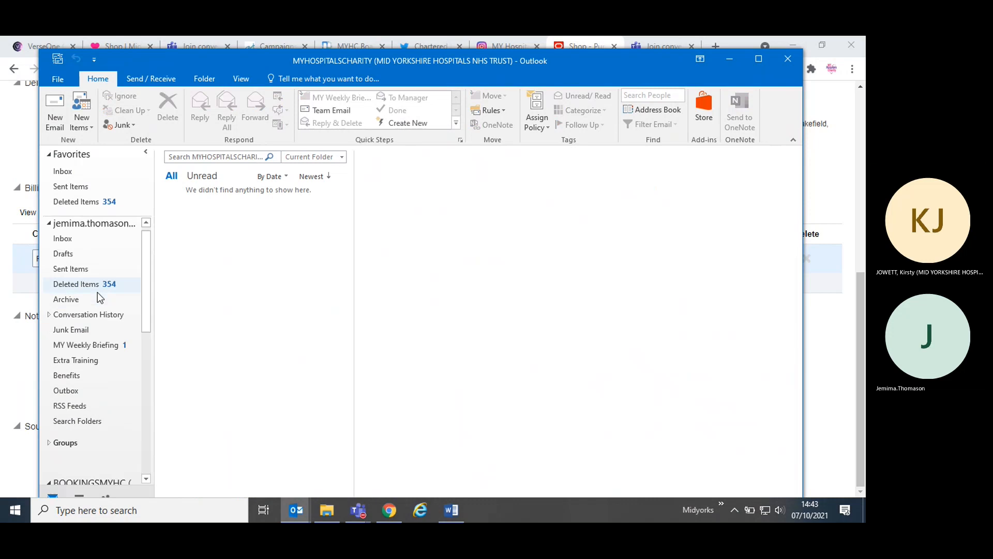
{"action": "scroll", "coordinate": [97, 282], "scroll_direction": "down", "scroll_amount": 4}
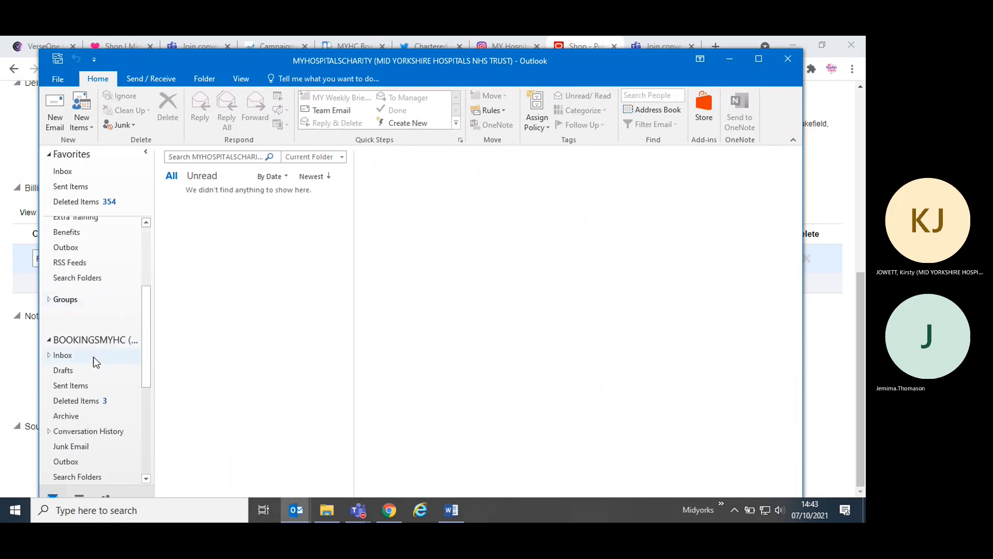
{"action": "scroll", "coordinate": [95, 361], "scroll_direction": "down", "scroll_amount": 5}
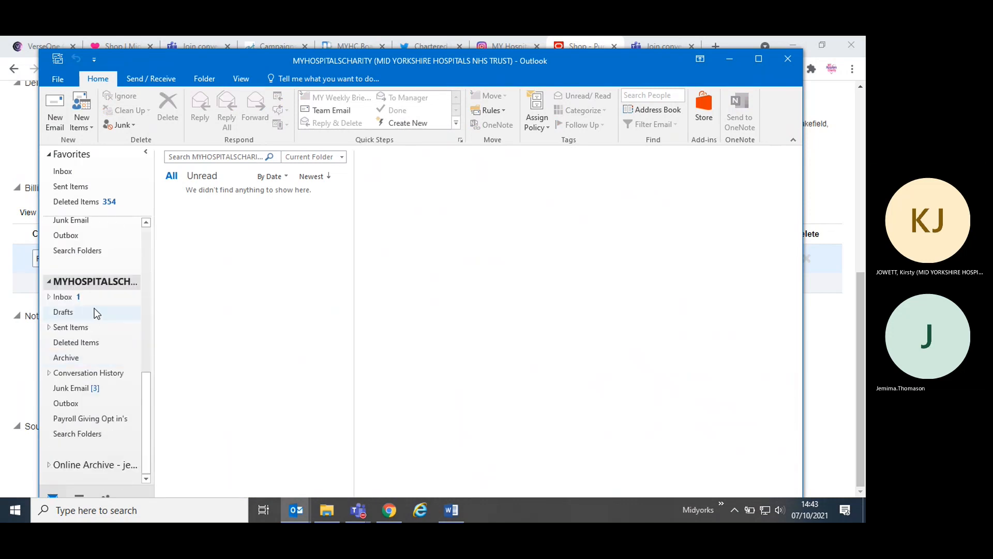
{"action": "left_click", "coordinate": [729, 58]}
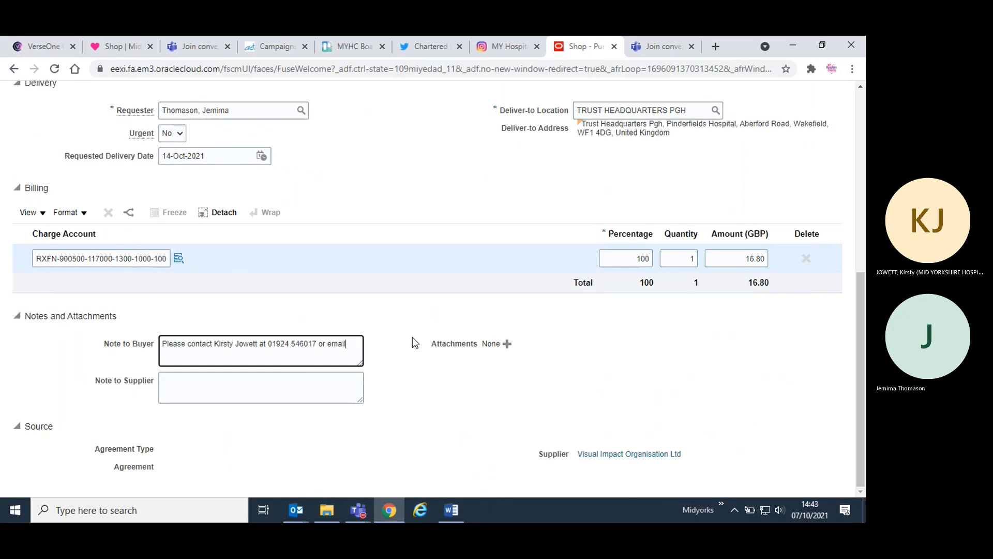
{"action": "type", "text": "midyorks"}
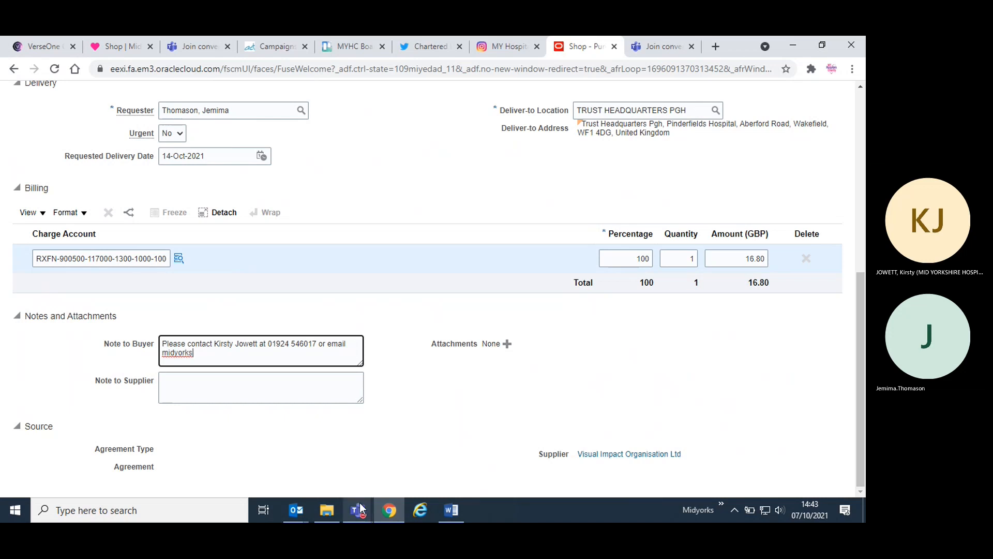
{"action": "key", "text": "BackSpace"}
{"action": "key", "text": "BackSpace"}
{"action": "key", "text": "BackSpace"}
{"action": "key", "text": "BackSpace"}
{"action": "key", "text": "BackSpace"}
{"action": "key", "text": "BackSpace"}
{"action": "key", "text": "BackSpace"}
{"action": "key", "text": "BackSpace"}
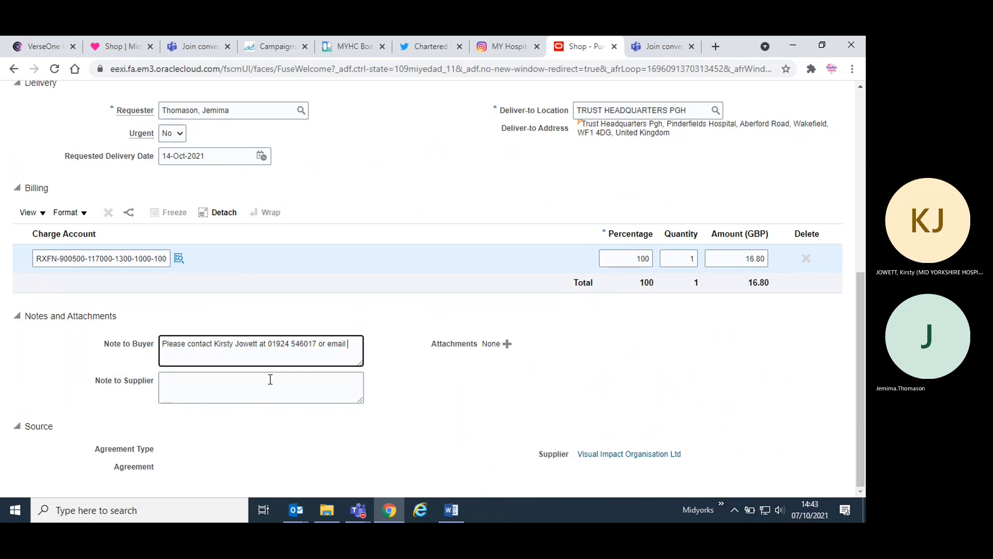
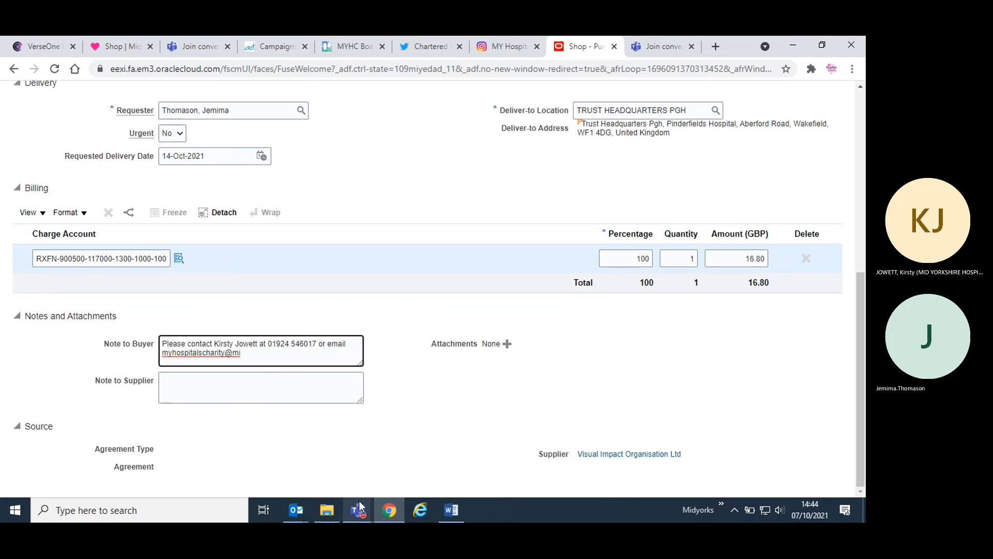
- Switch to the Teams meeting, unmute the microphone briefly, mute it again and return to the requisition
{"action": "mouse_move", "coordinate": [359, 501]}
{"action": "left_click", "coordinate": [396, 448]}
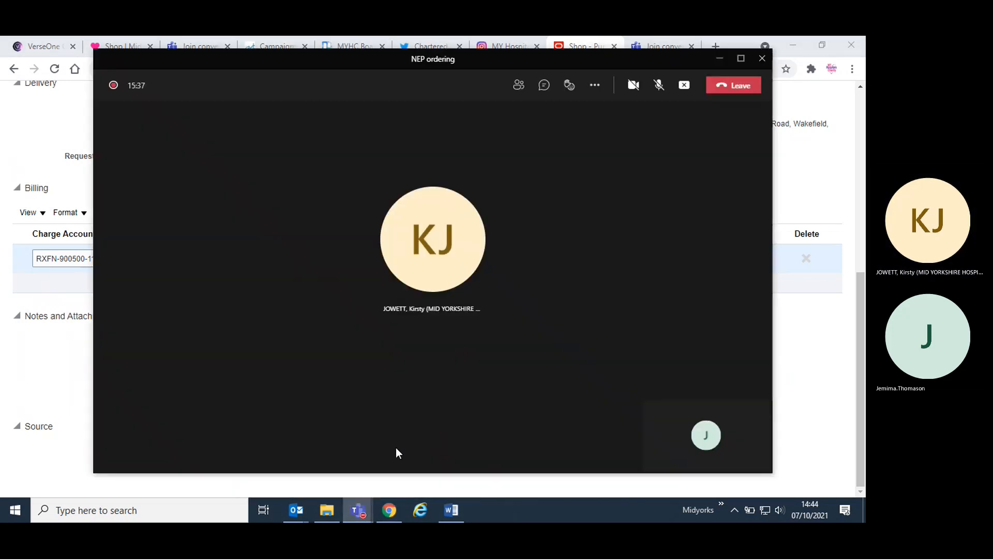
{"action": "left_click", "coordinate": [655, 87]}
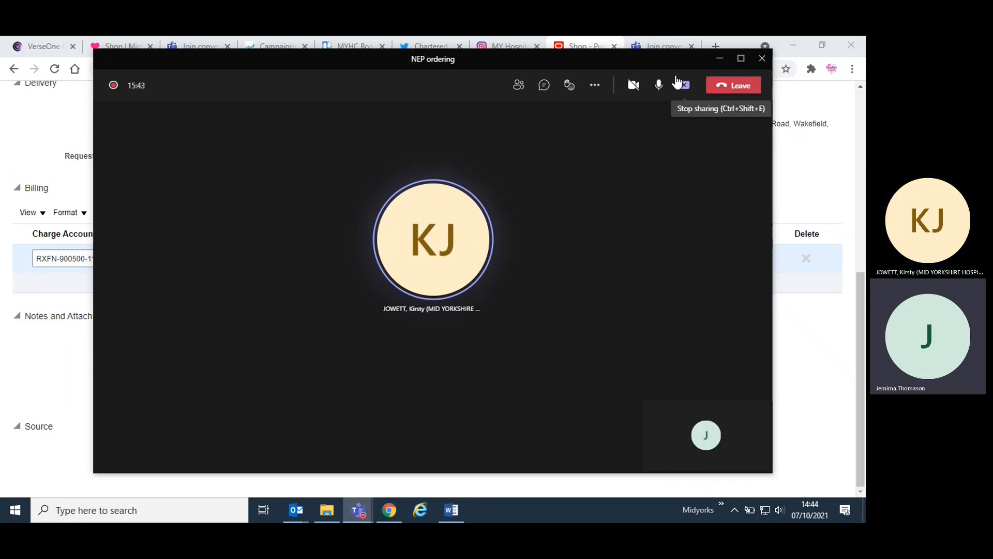
{"action": "left_click", "coordinate": [659, 86]}
{"action": "left_click", "coordinate": [718, 61]}
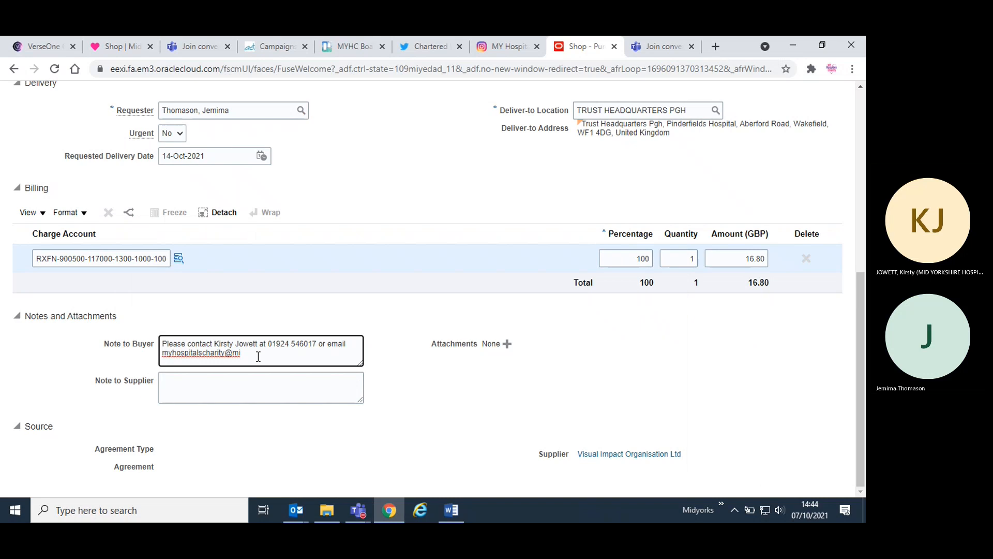
- Replace the partial address in the Note to Buyer with the charity team's full e-mail address
{"action": "left_click_drag", "start_coordinate": [241, 353], "coordinate": [140, 358]}
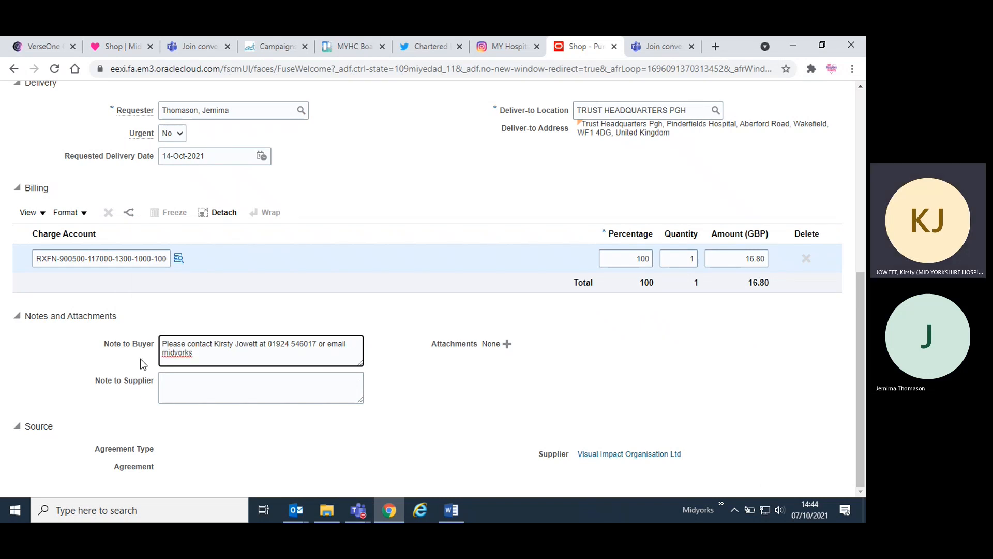
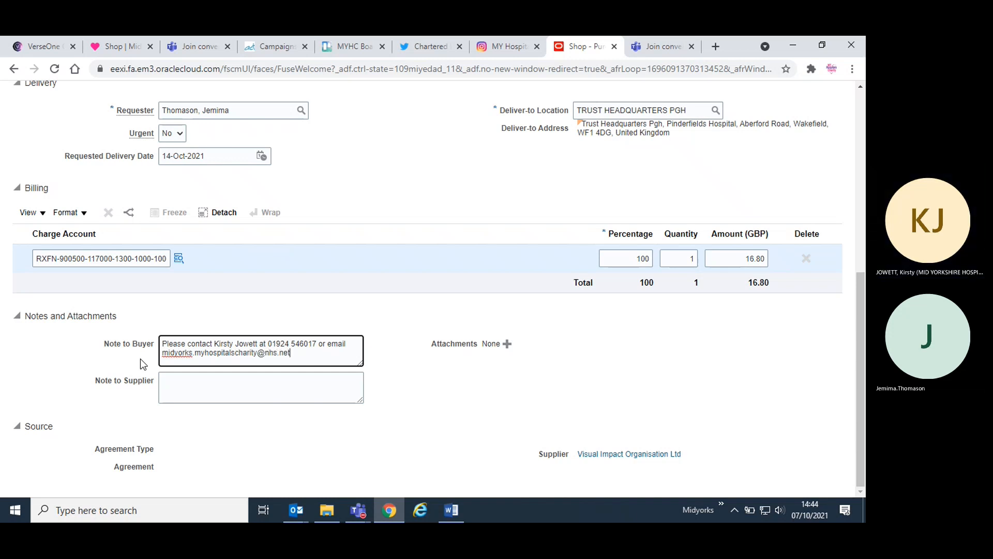
{"action": "left_click", "coordinate": [446, 391]}
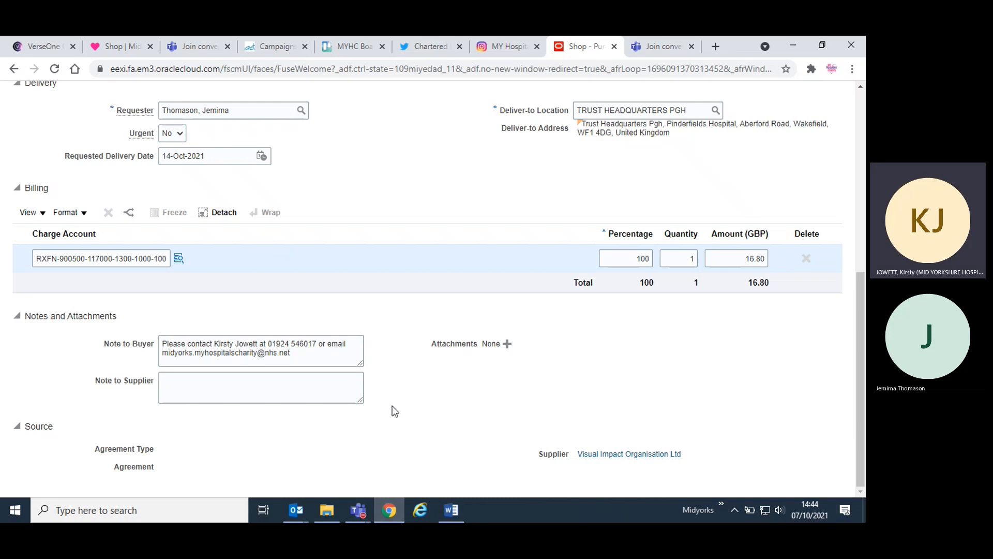
- Finish the Note to Buyer with "for any queries regarding this order" after the e-mail address
{"action": "left_click", "coordinate": [301, 352]}
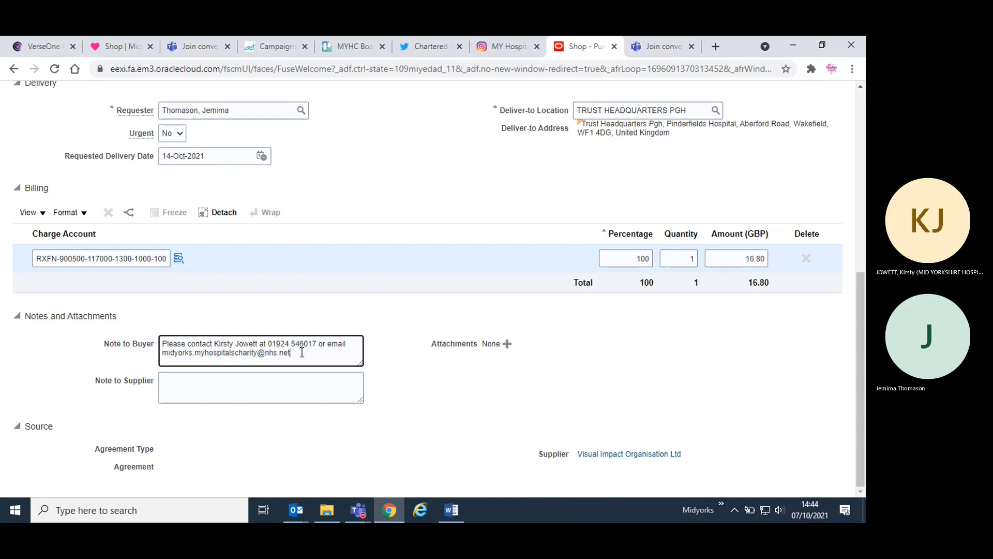
{"action": "type", "text": "for any queries regarding this order"}
{"action": "left_click", "coordinate": [332, 376]}
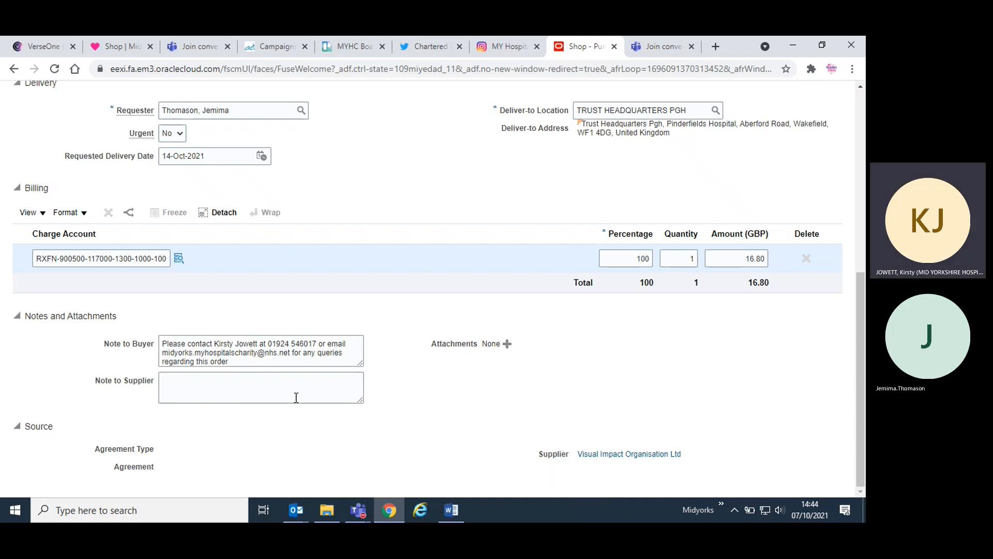
- Start the Note to Supplier with "Please continue contact with the fundraising team on tel"
{"action": "left_click", "coordinate": [303, 379]}
{"action": "type", "text": "Ple"}
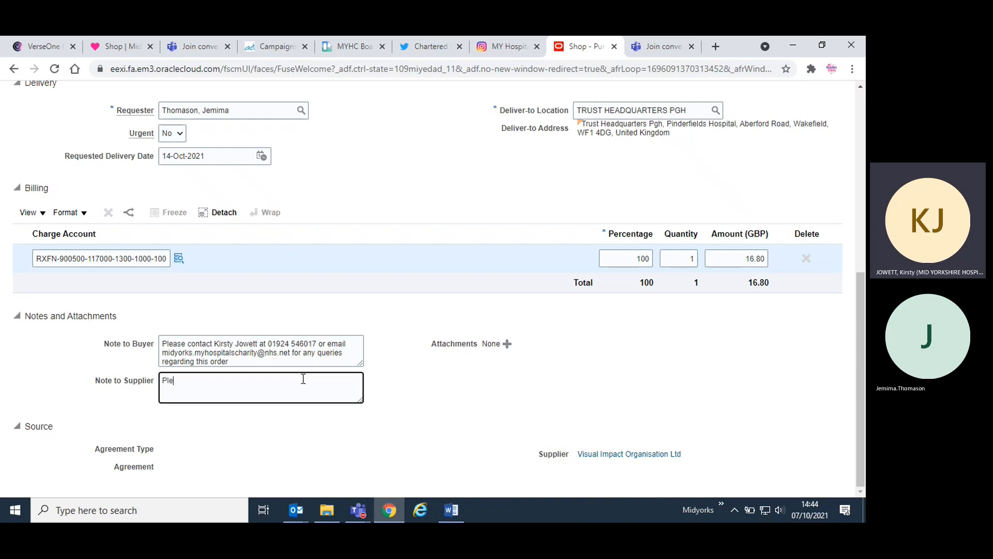
{"action": "type", "text": "ase continue contact with the t"}
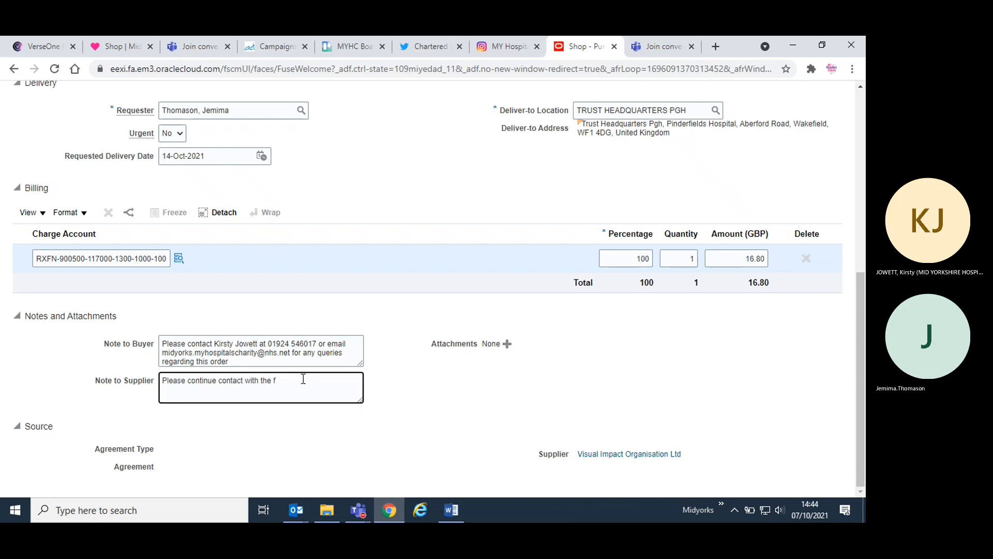
{"action": "type", "text": "undraising team"}
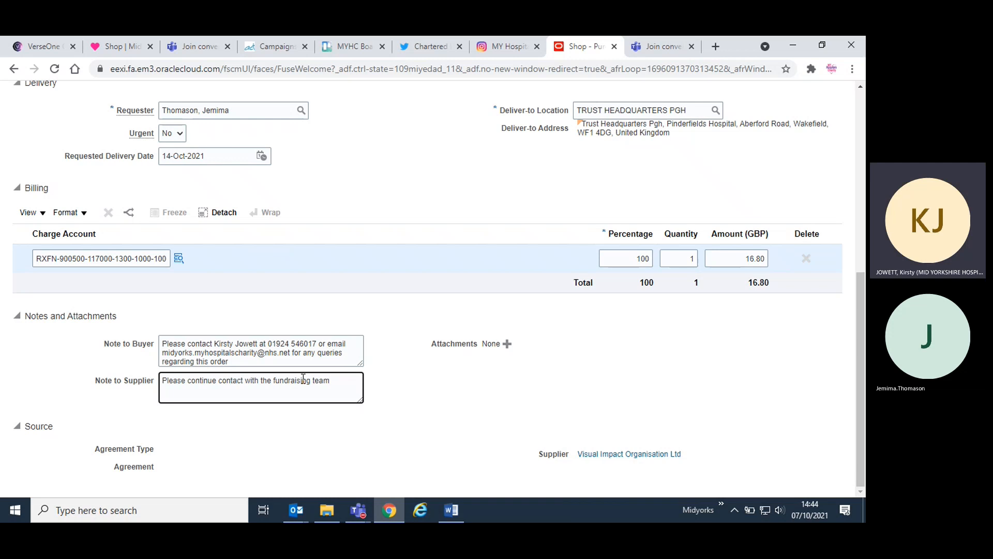
{"action": "type", "text": " on tel"}
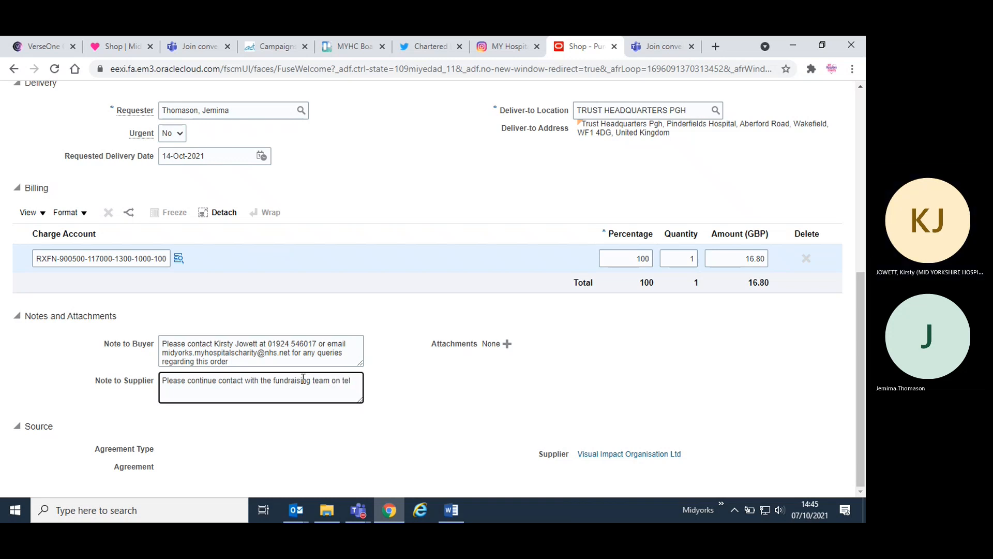
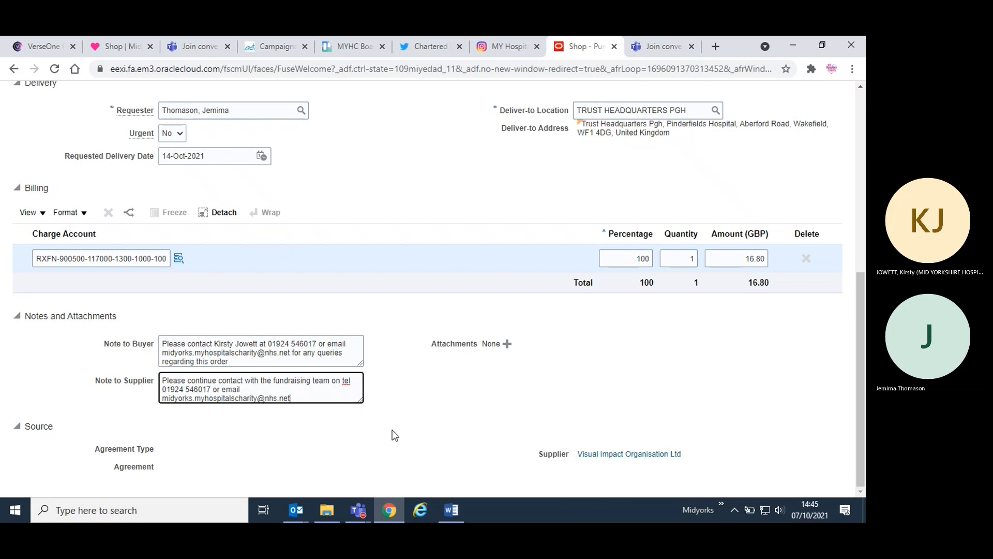
- Complete the Note to Supplier with the team's phone number, "or email" and the team's e-mail address
{"action": "left_click", "coordinate": [418, 365]}
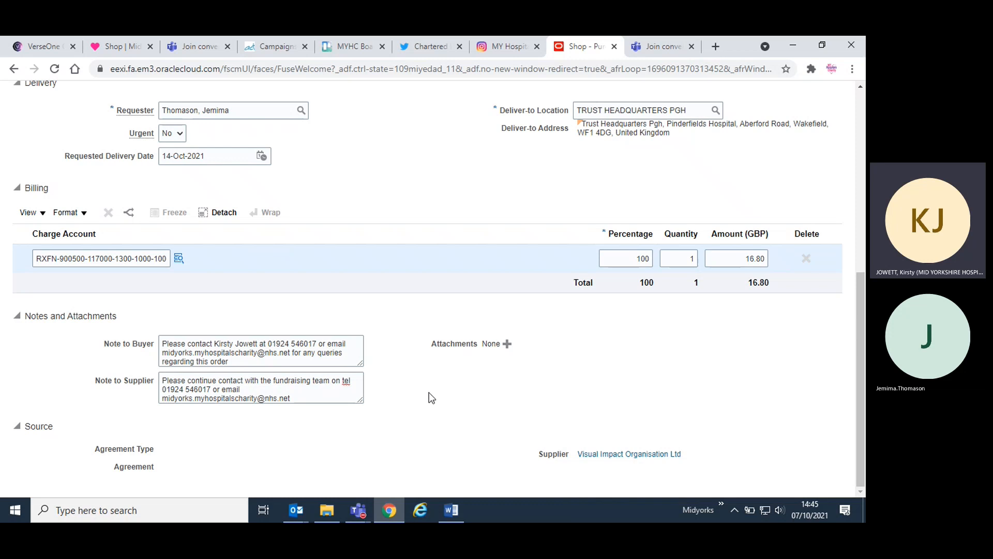
- Review the requisition's header and line details, submit it and close the confirmation
{"action": "scroll", "coordinate": [429, 392], "scroll_direction": "up", "scroll_amount": 7}
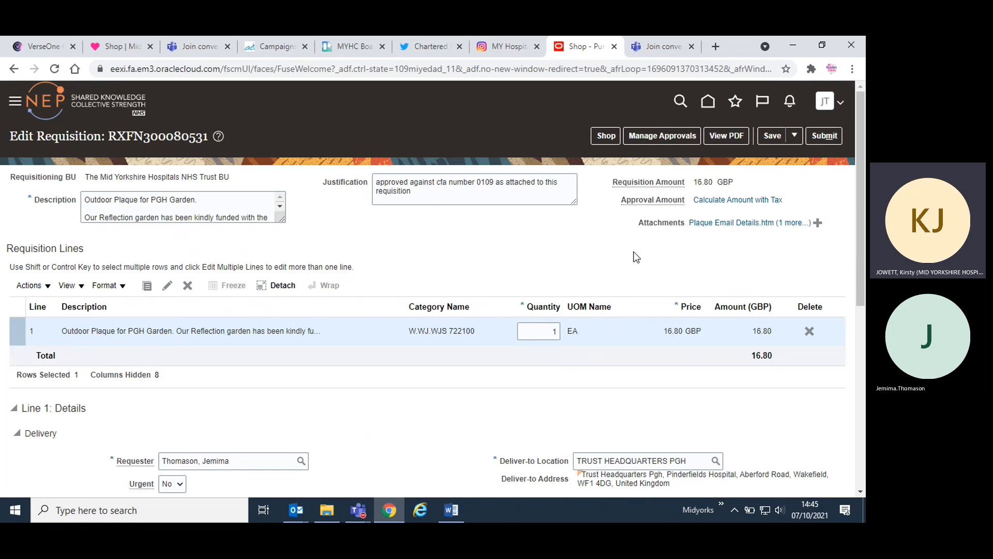
{"action": "scroll", "coordinate": [590, 365], "scroll_direction": "down", "scroll_amount": 1}
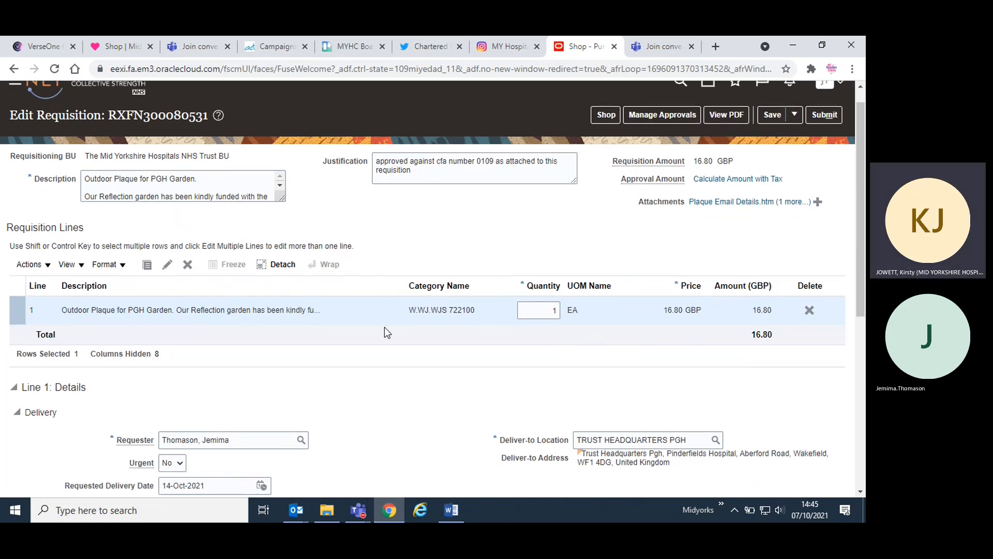
{"action": "scroll", "coordinate": [606, 216], "scroll_direction": "up", "scroll_amount": 1}
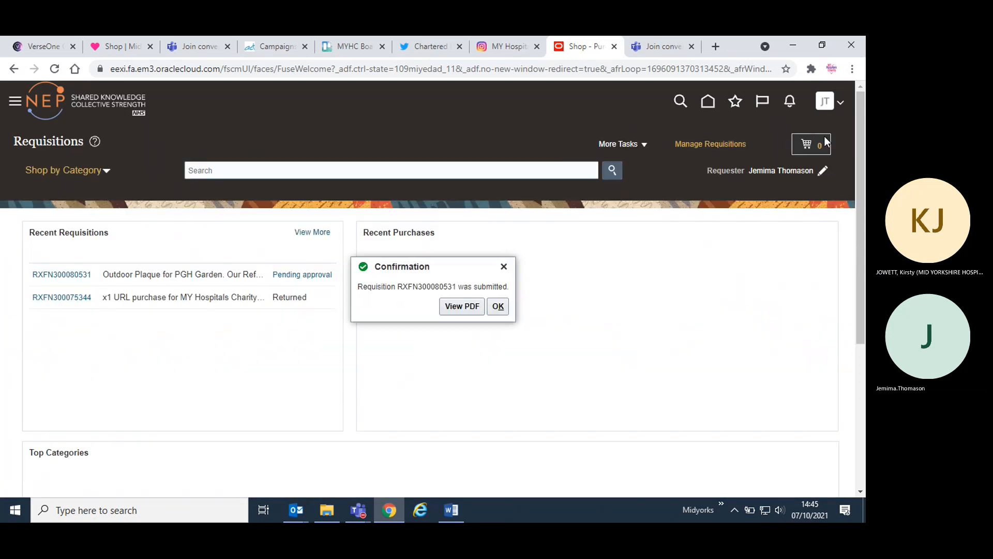
{"action": "left_click", "coordinate": [498, 307]}
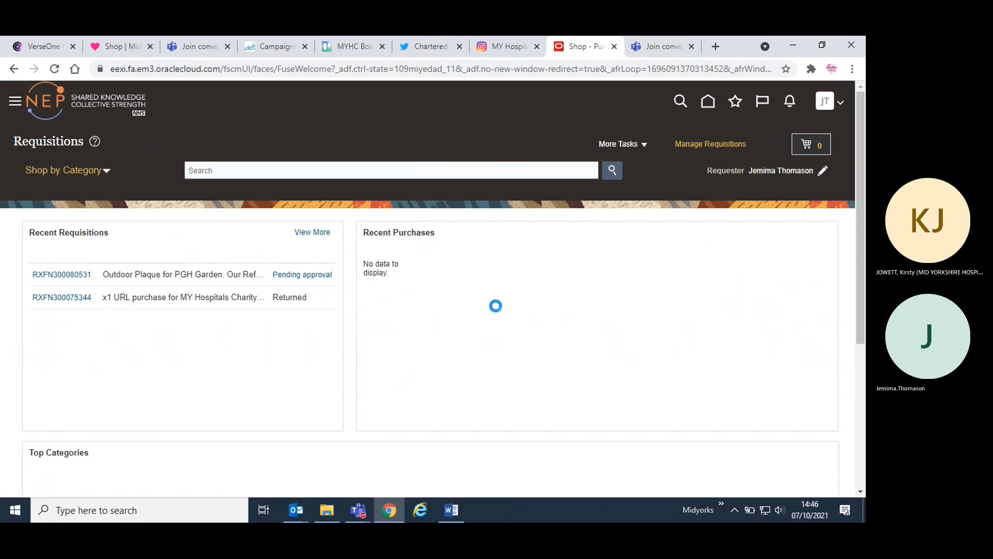